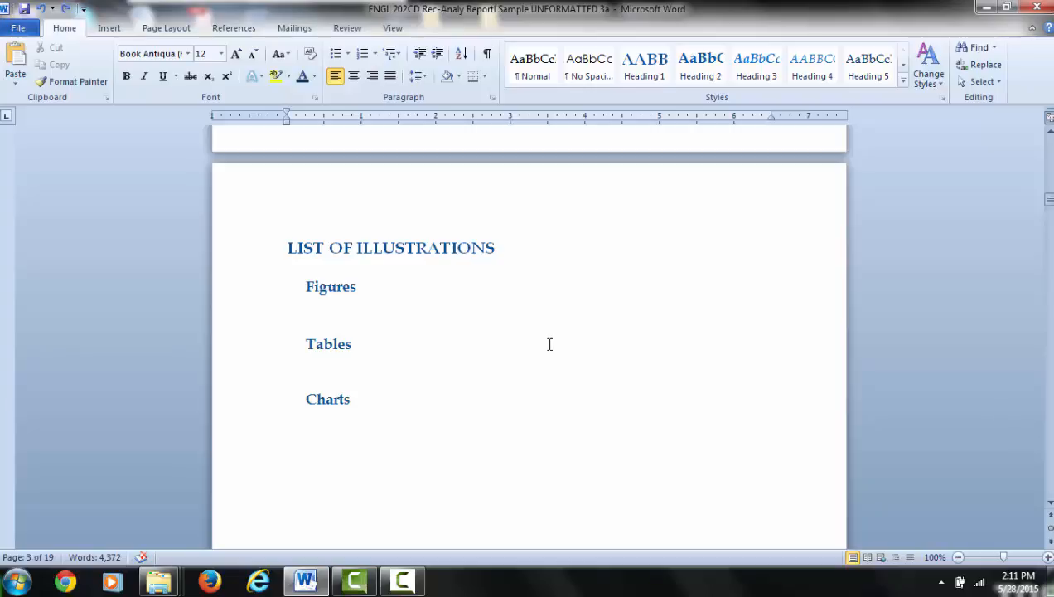
# Step: Insert a table of figures under the Figures heading using the From template format and Figure caption label, replacing the existing table
pyautogui.click(230, 31)
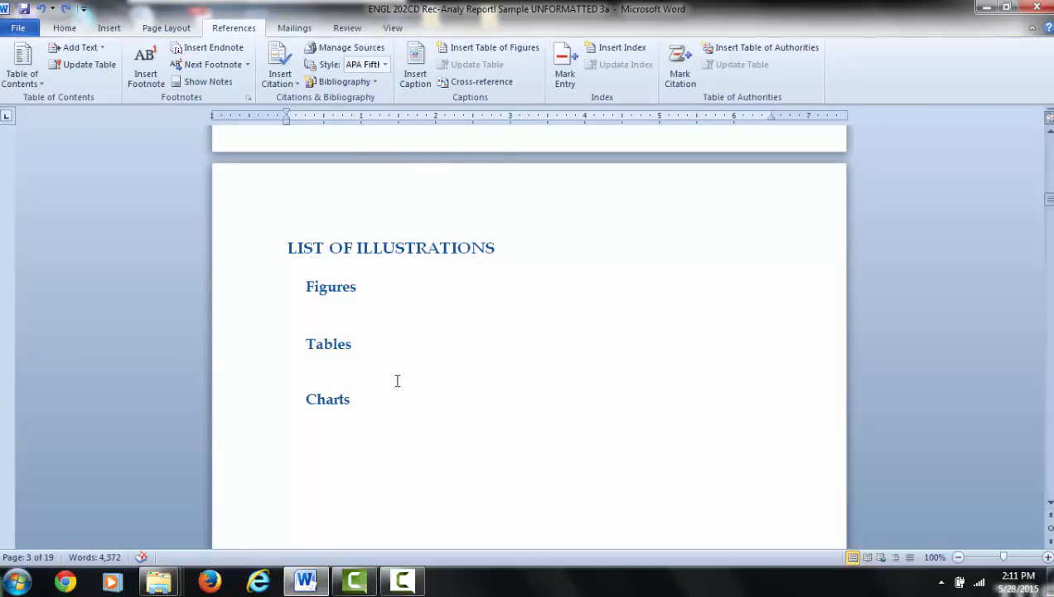
pyautogui.click(357, 303)
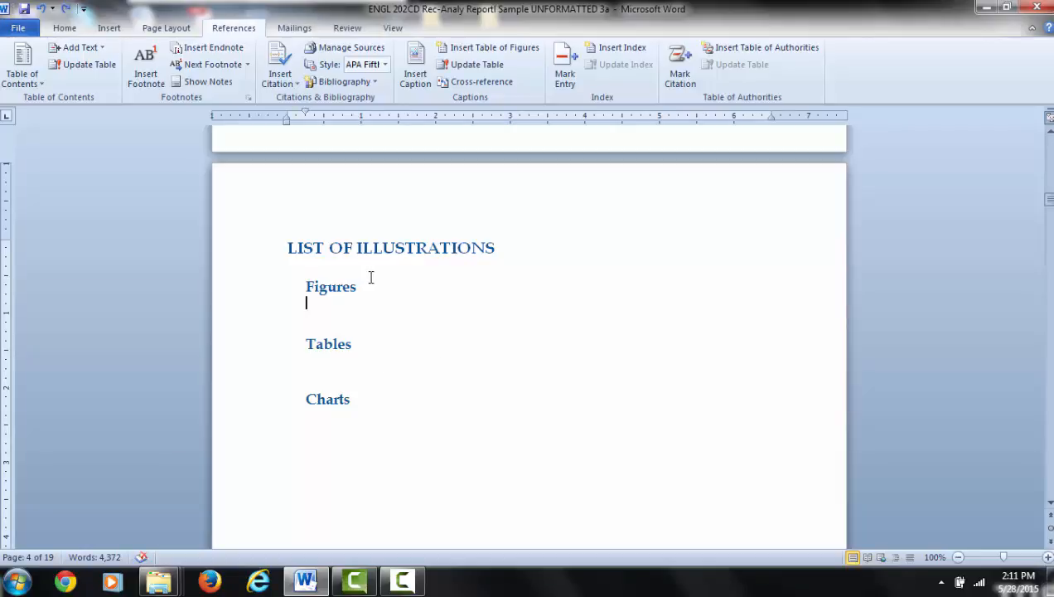
pyautogui.click(527, 49)
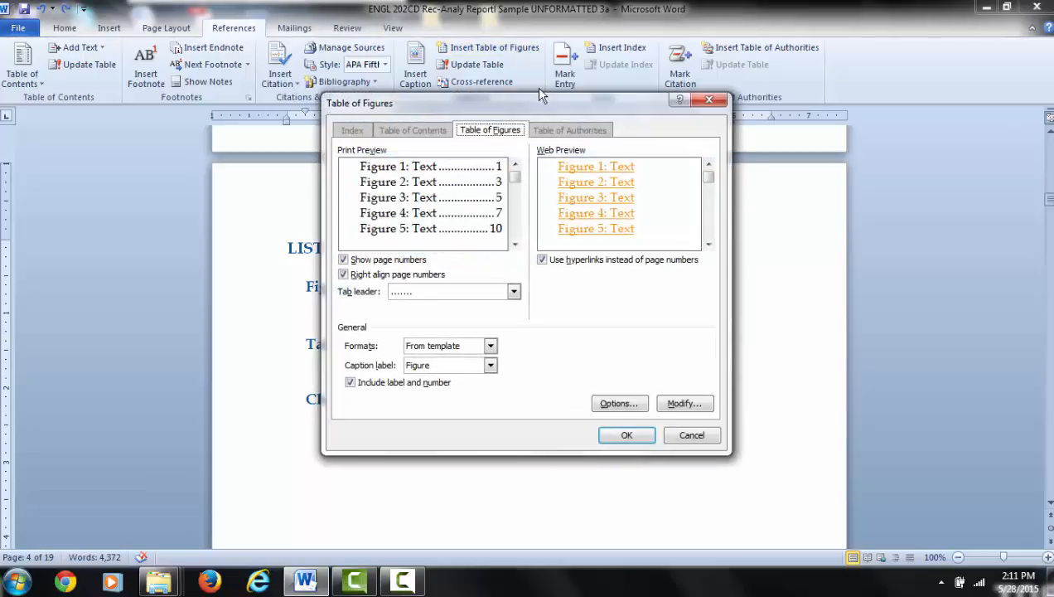
pyautogui.moveTo(547, 103); pyautogui.dragTo(763, 61)
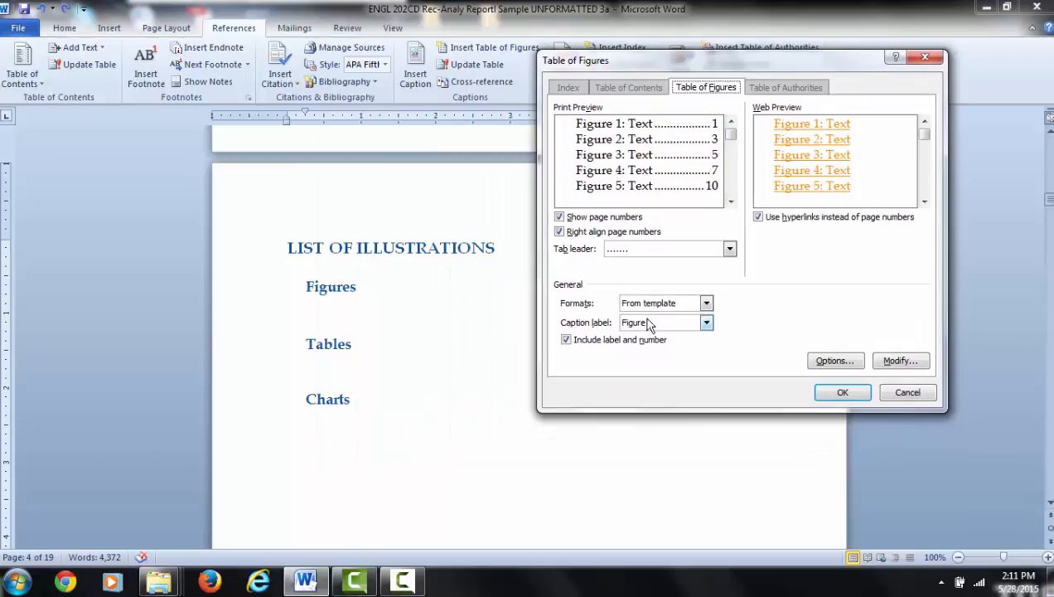
pyautogui.click(707, 303)
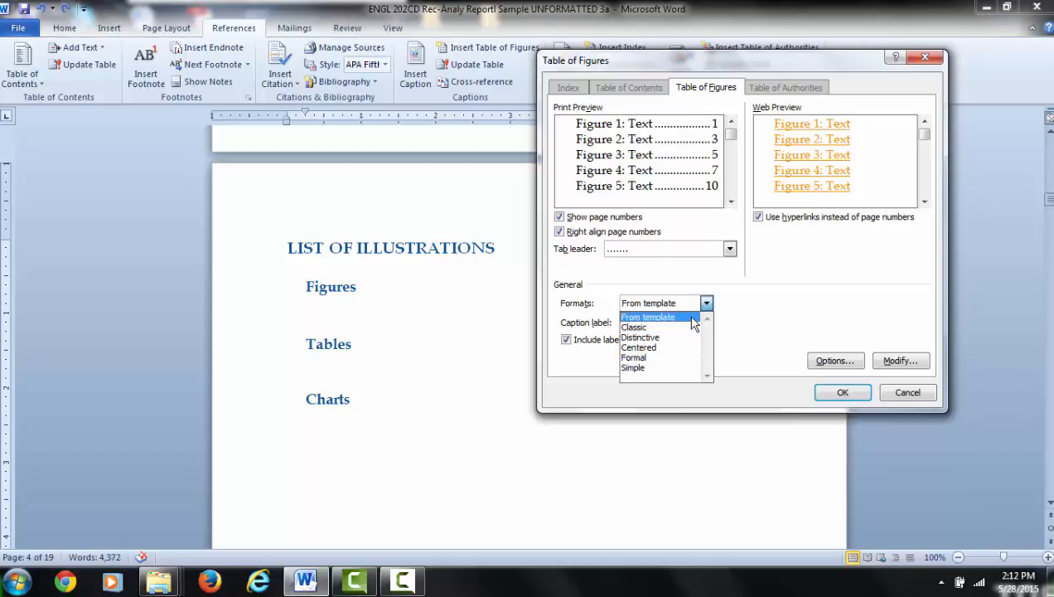
pyautogui.click(692, 318)
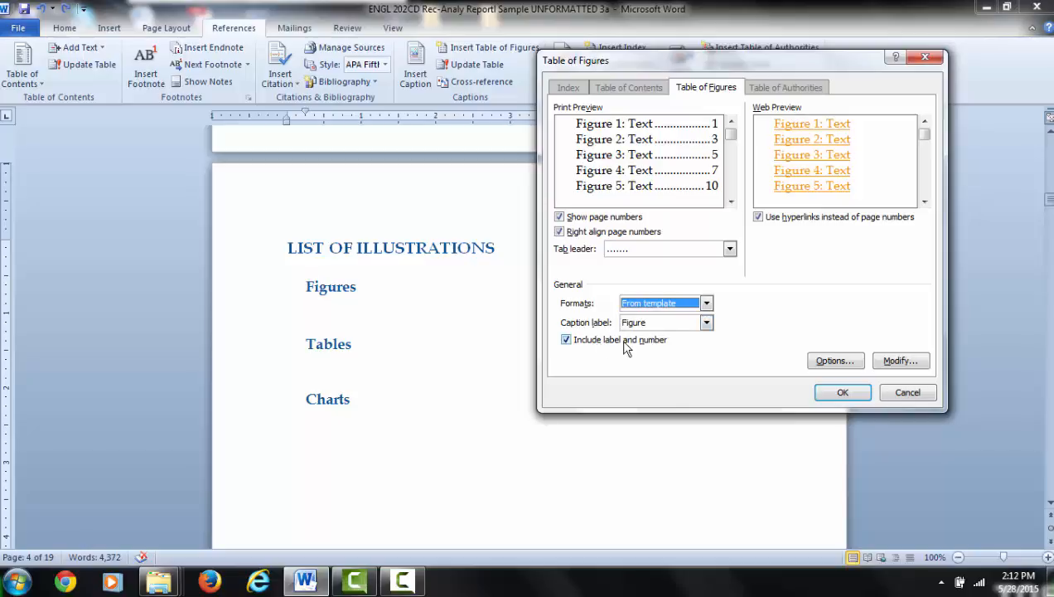
pyautogui.click(844, 393)
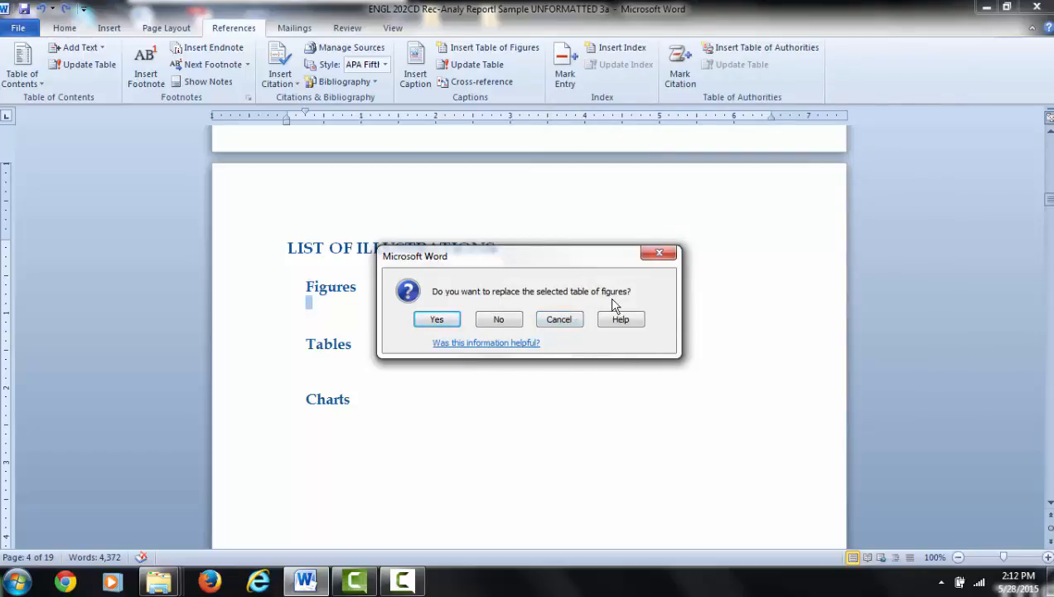
pyautogui.click(454, 321)
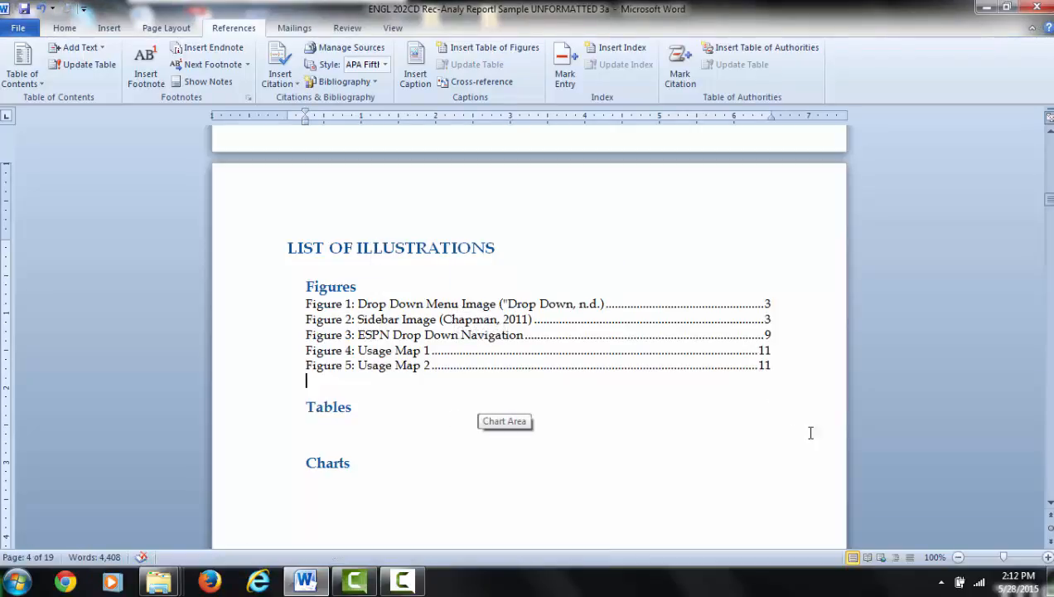
# Step: Set the paragraph spacing after the Figures heading to 6 pt
pyautogui.click(455, 266)
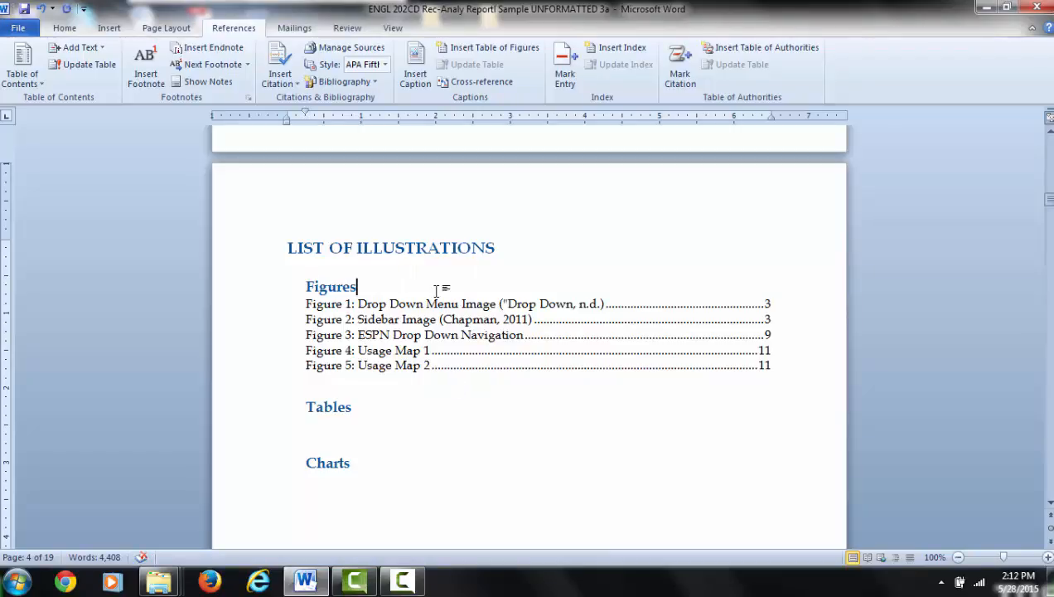
pyautogui.click(68, 28)
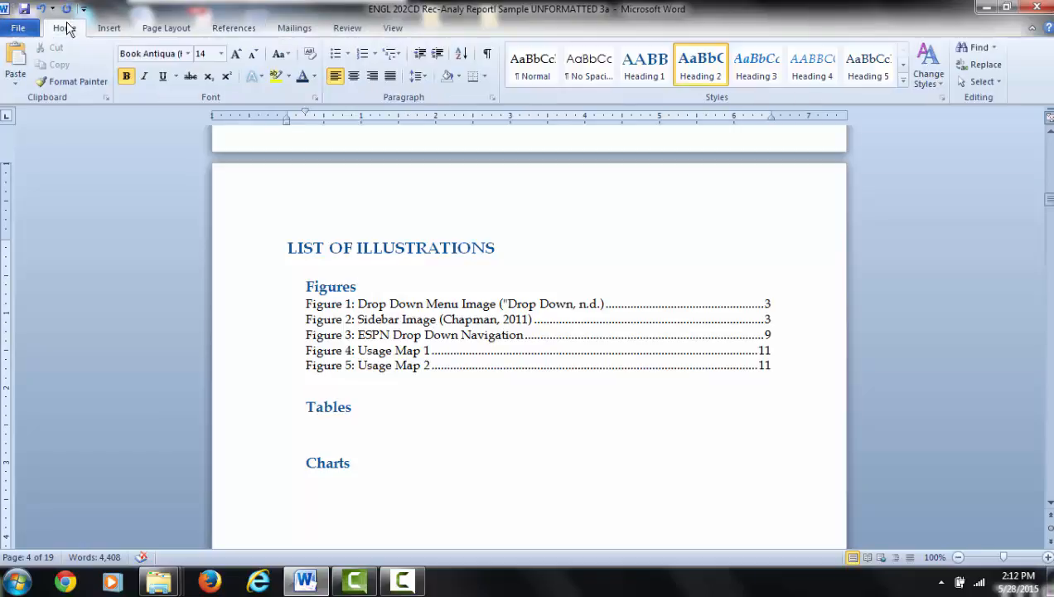
pyautogui.click(492, 99)
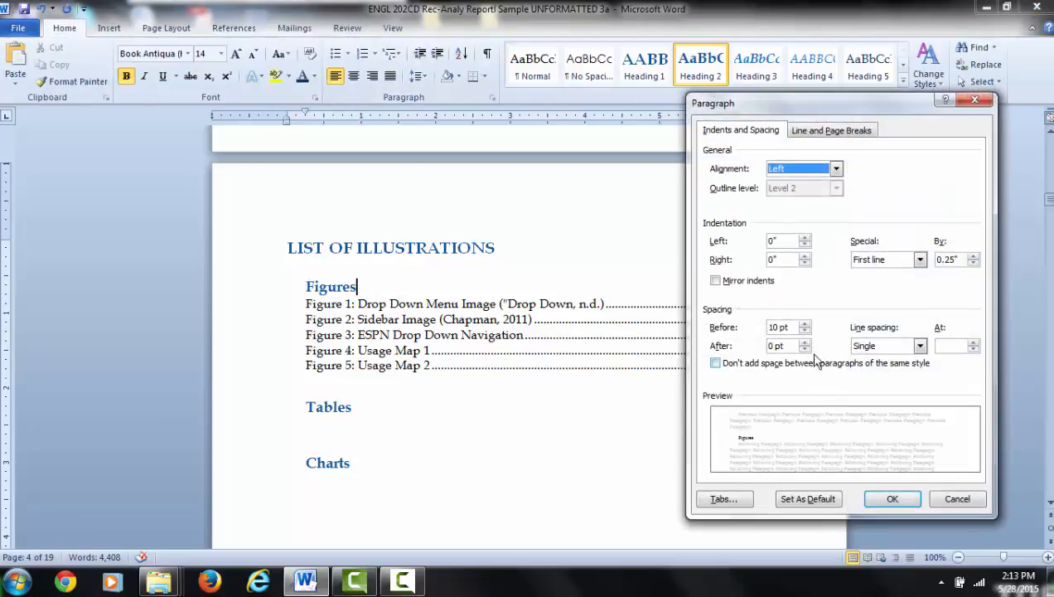
pyautogui.click(804, 341)
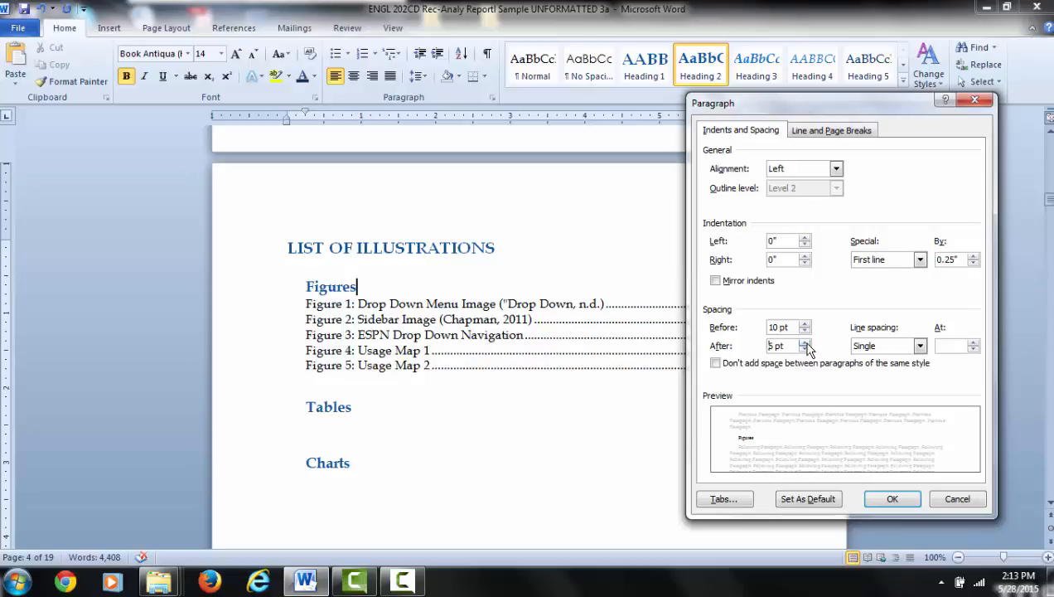
pyautogui.click(890, 501)
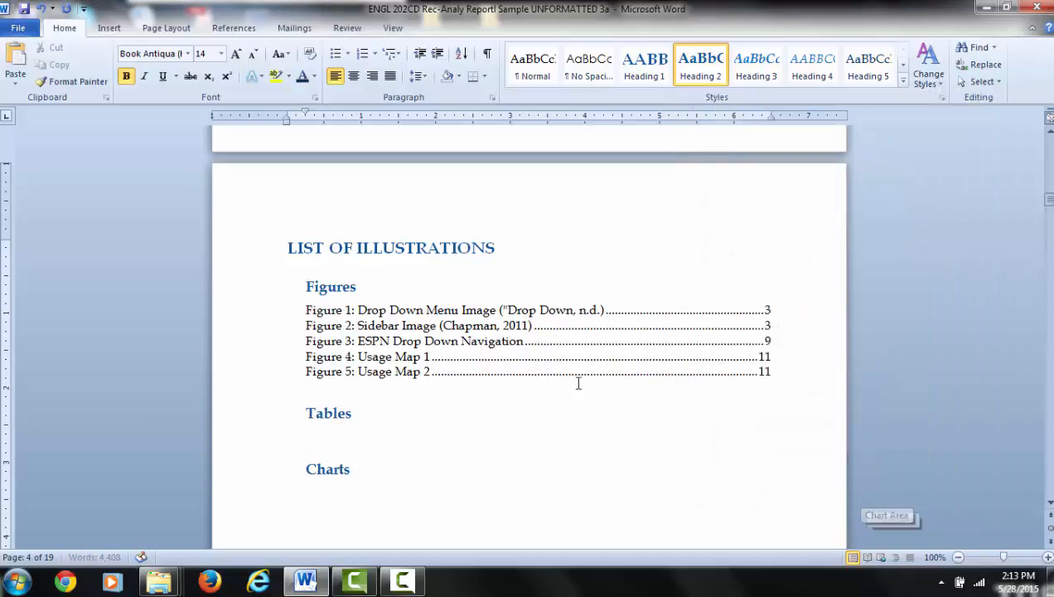
# Step: Set the paragraph spacing after the Tables heading to 6 pt
pyautogui.click(365, 412)
pyautogui.scroll(-1, 439, 481)
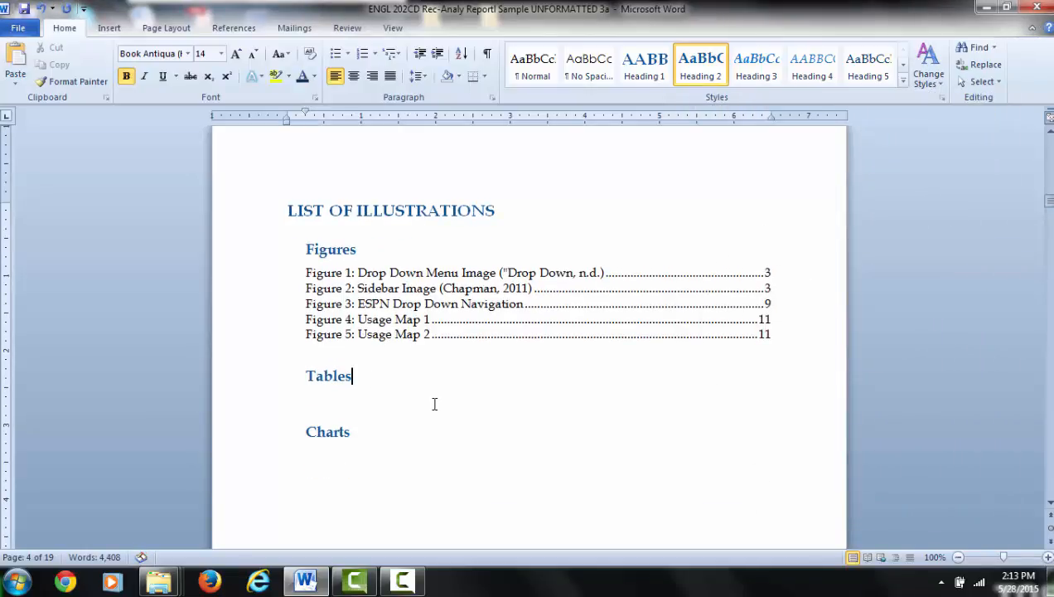
pyautogui.click(491, 97)
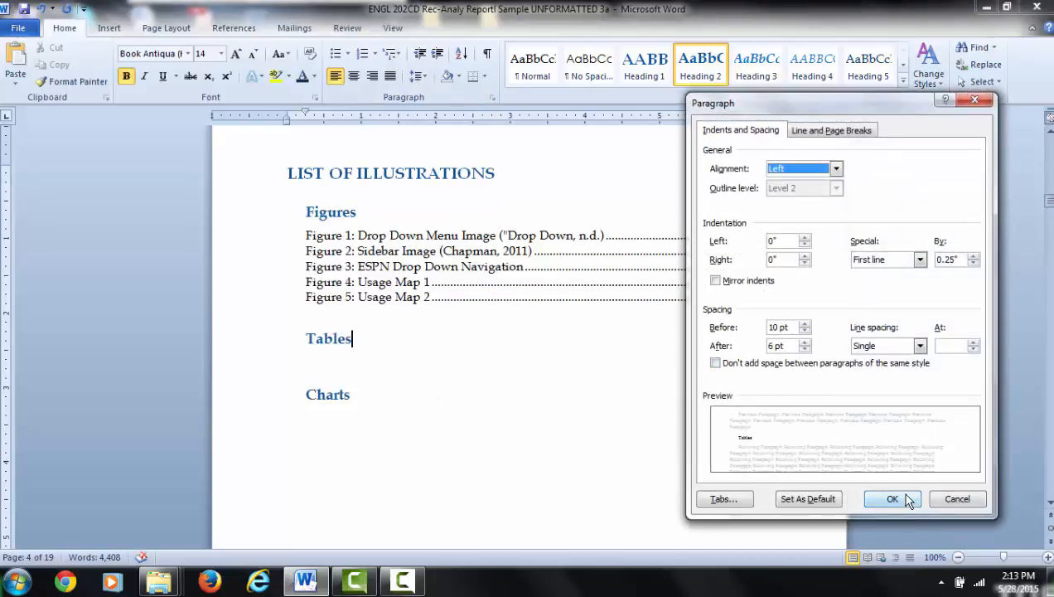
pyautogui.click(892, 499)
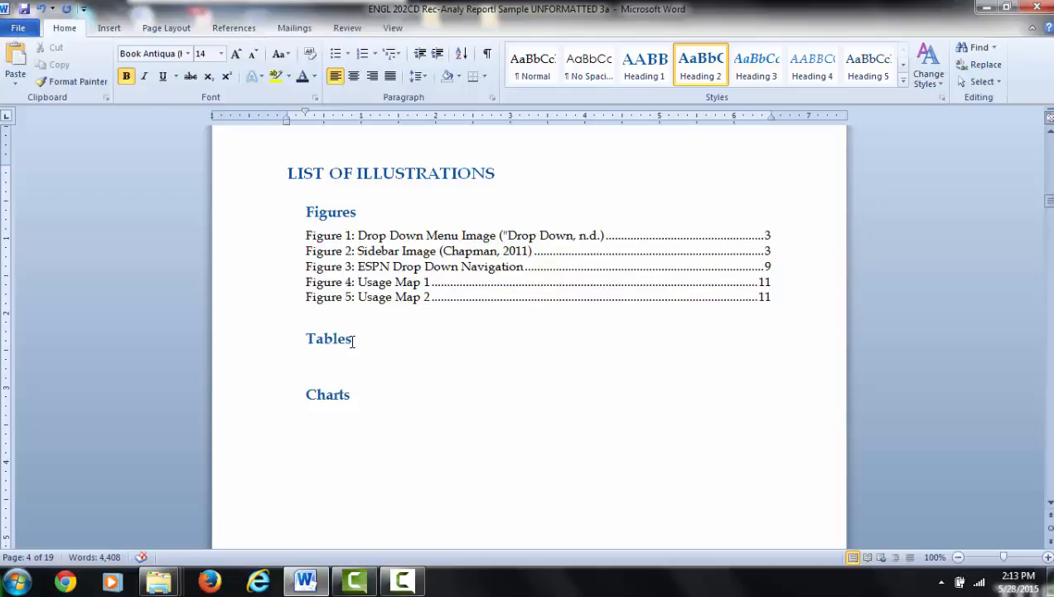
# Step: Apply the Normal style to the blank line under Tables and insert a table of figures there with the Table caption label
pyautogui.click(533, 70)
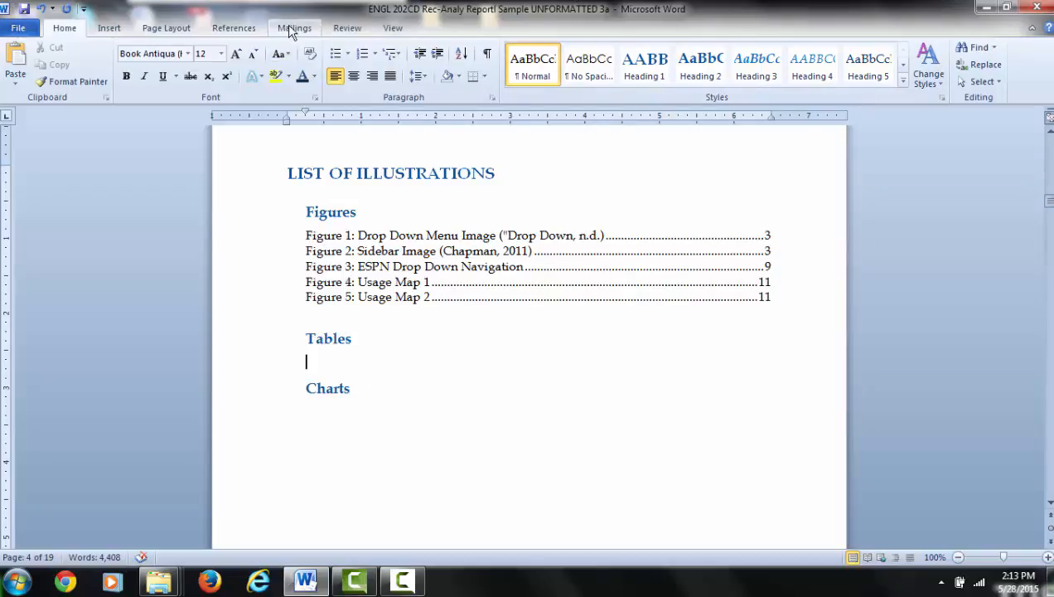
pyautogui.click(232, 28)
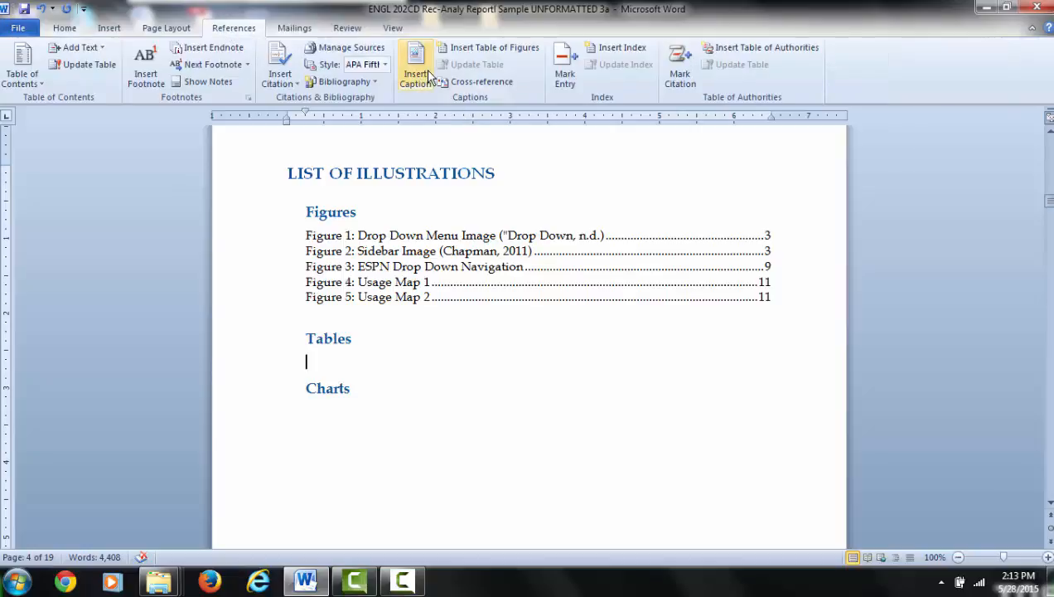
pyautogui.click(495, 49)
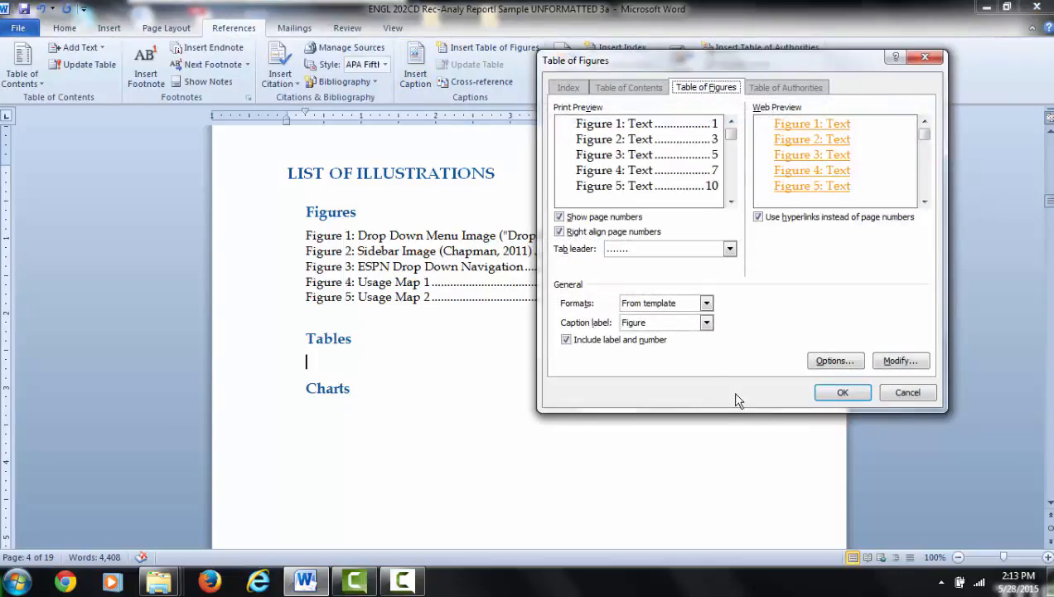
pyautogui.click(706, 324)
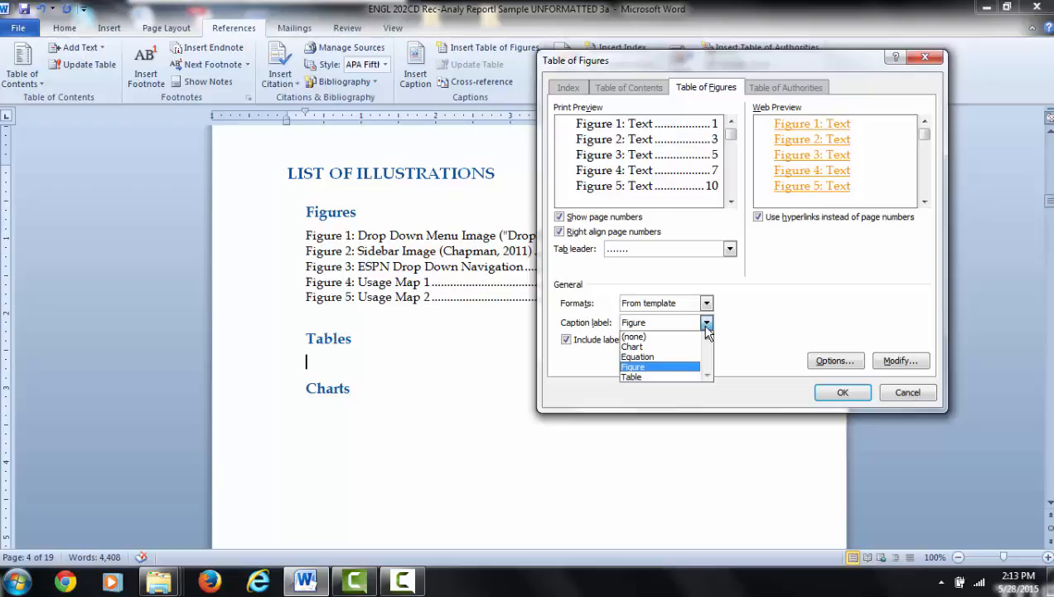
pyautogui.click(661, 376)
pyautogui.click(839, 393)
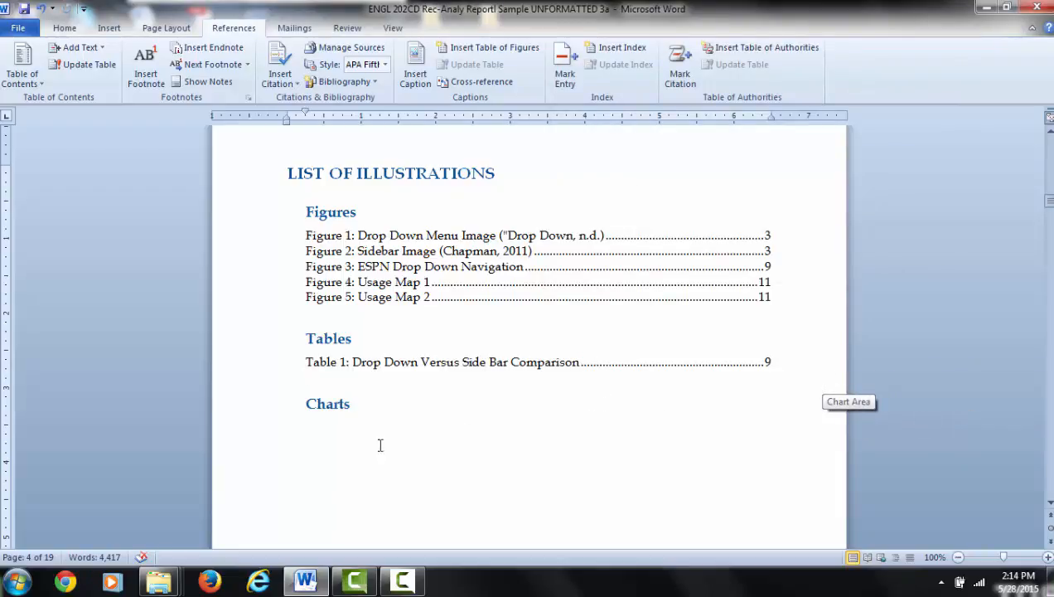
# Step: Insert a table of figures on the line below the Charts heading, using the Chart caption label
pyautogui.click(344, 411)
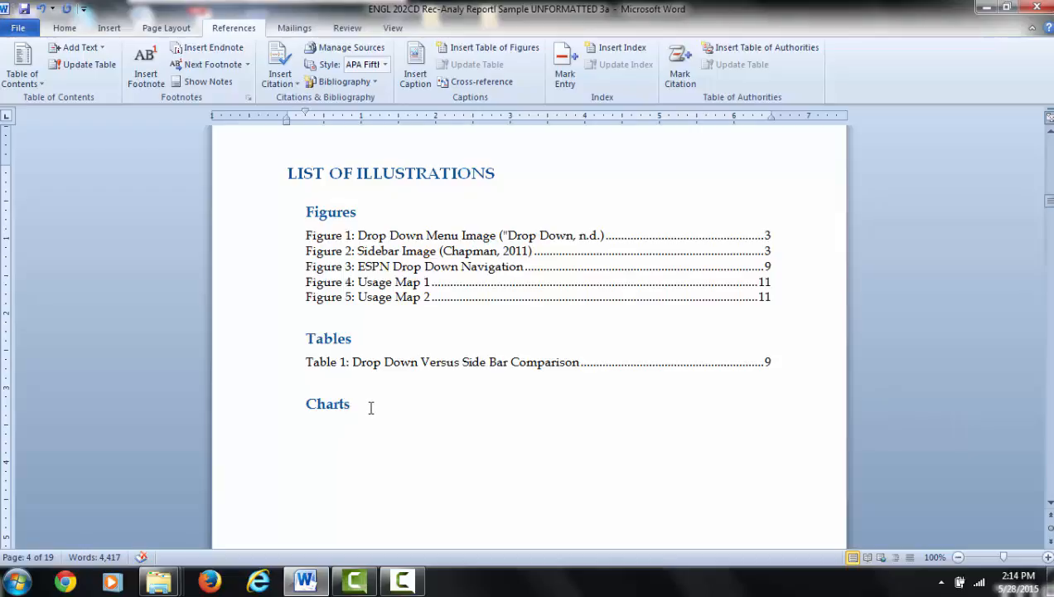
pyautogui.click(496, 53)
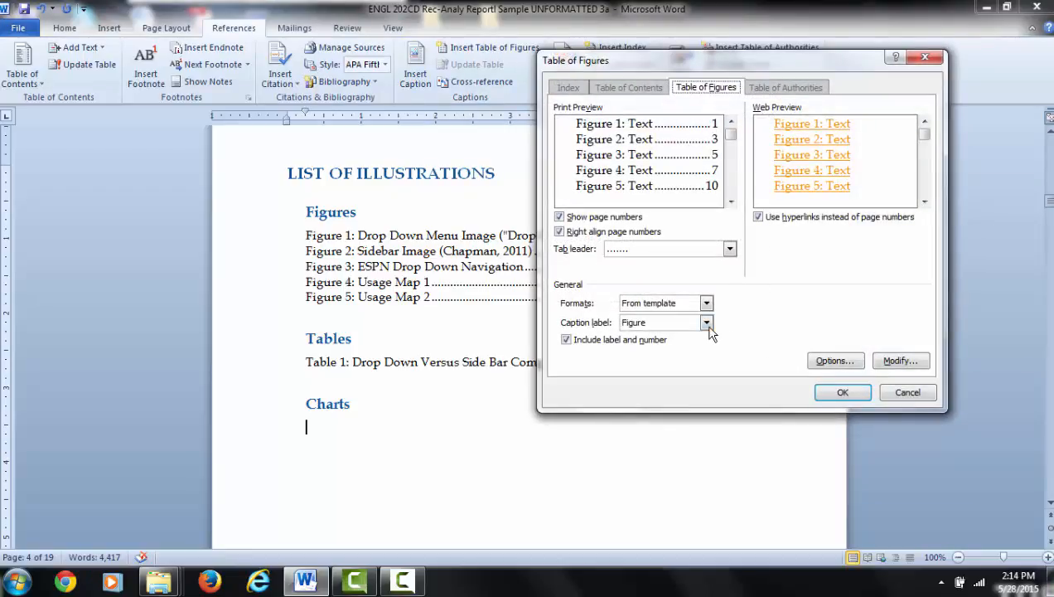
pyautogui.click(707, 322)
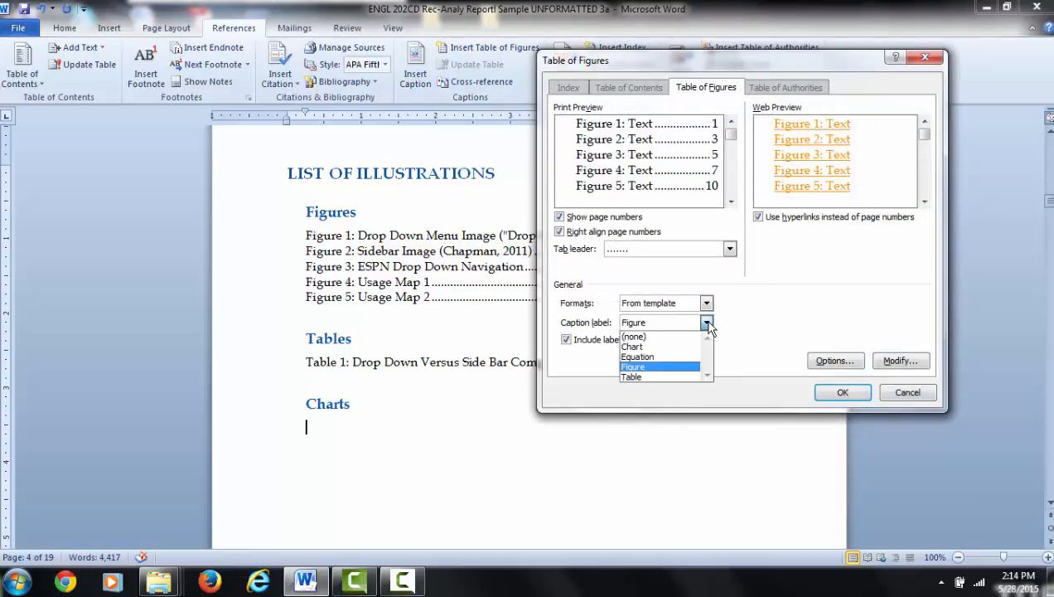
pyautogui.click(686, 349)
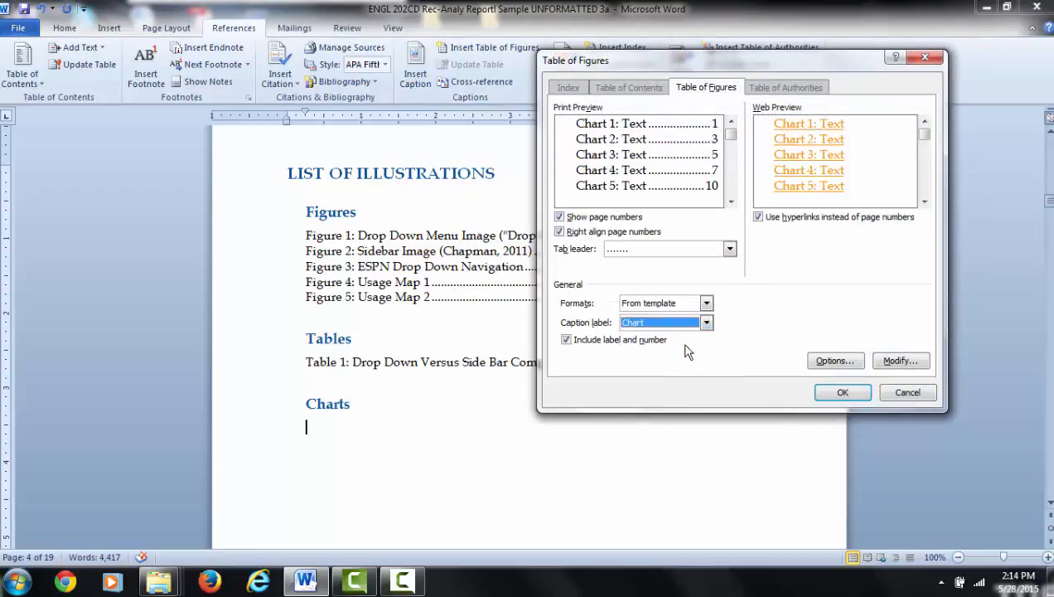
pyautogui.click(841, 391)
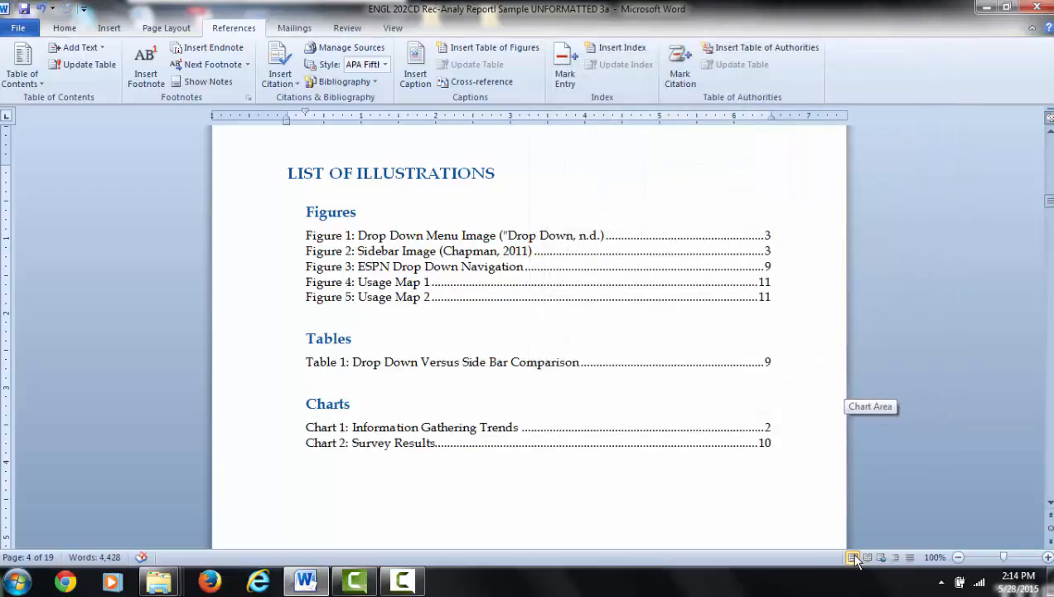
pyautogui.scroll(2, 742, 210)
pyautogui.scroll(-2, 742, 211)
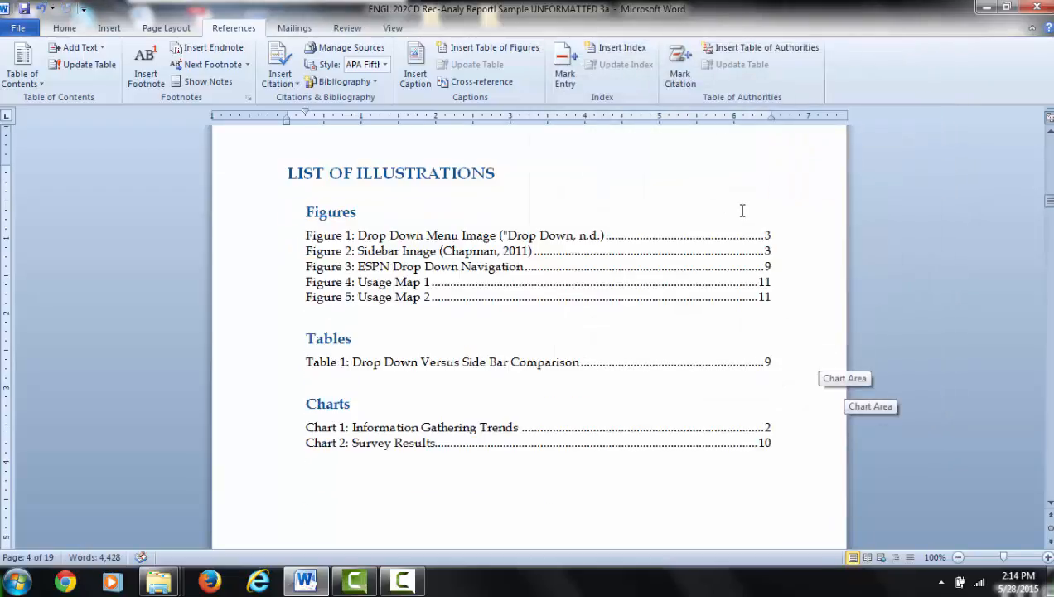
# Step: Check the three generated lists of illustrations and view the field update options available for the figures list
pyautogui.click(381, 252)
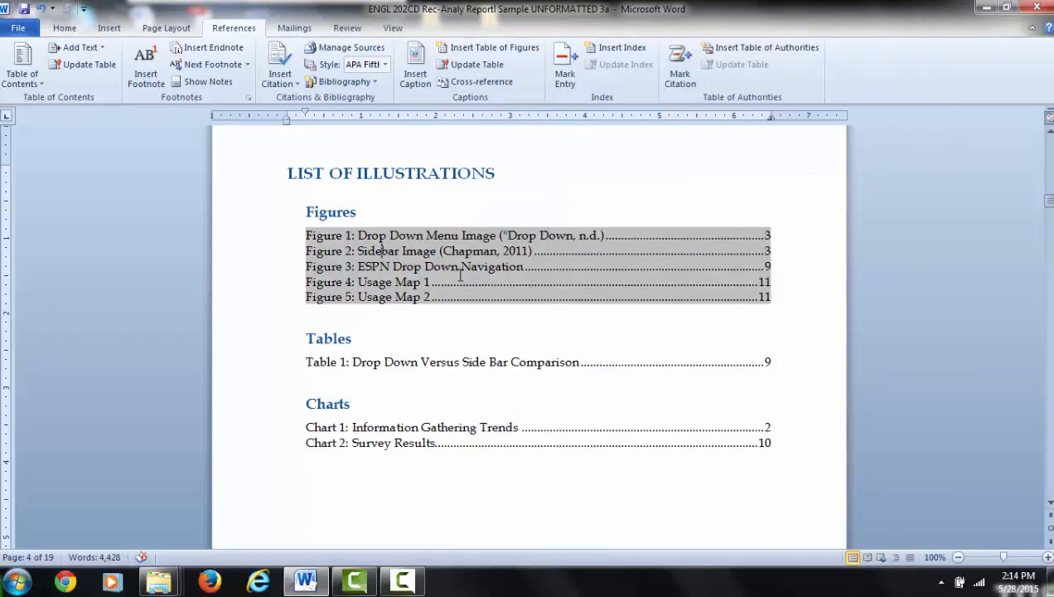
pyautogui.click(433, 365)
pyautogui.click(435, 427)
pyautogui.click(440, 361)
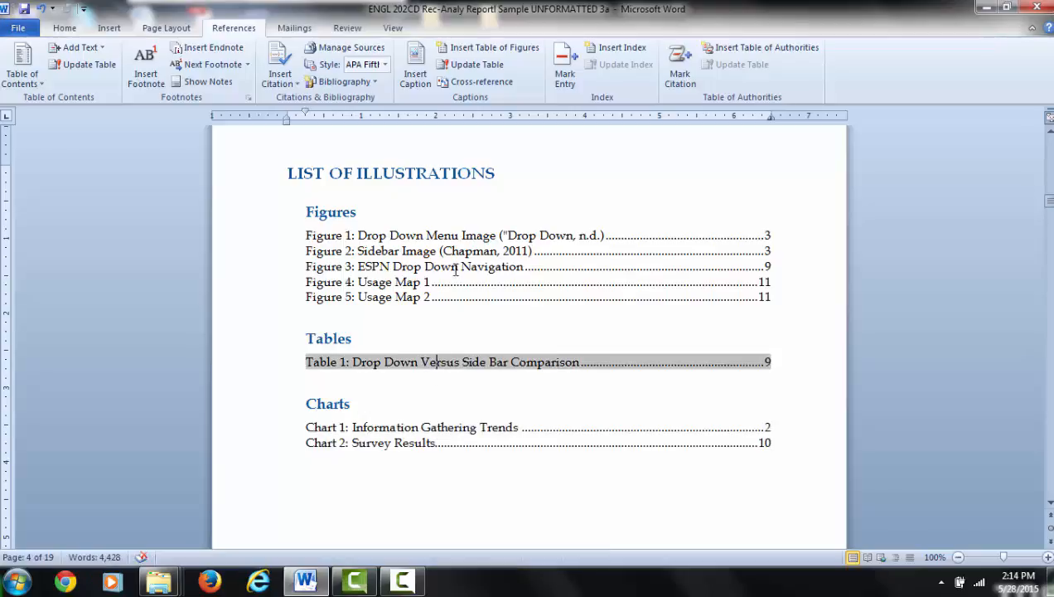
pyautogui.moveTo(453, 267); pyautogui.dragTo(457, 268)
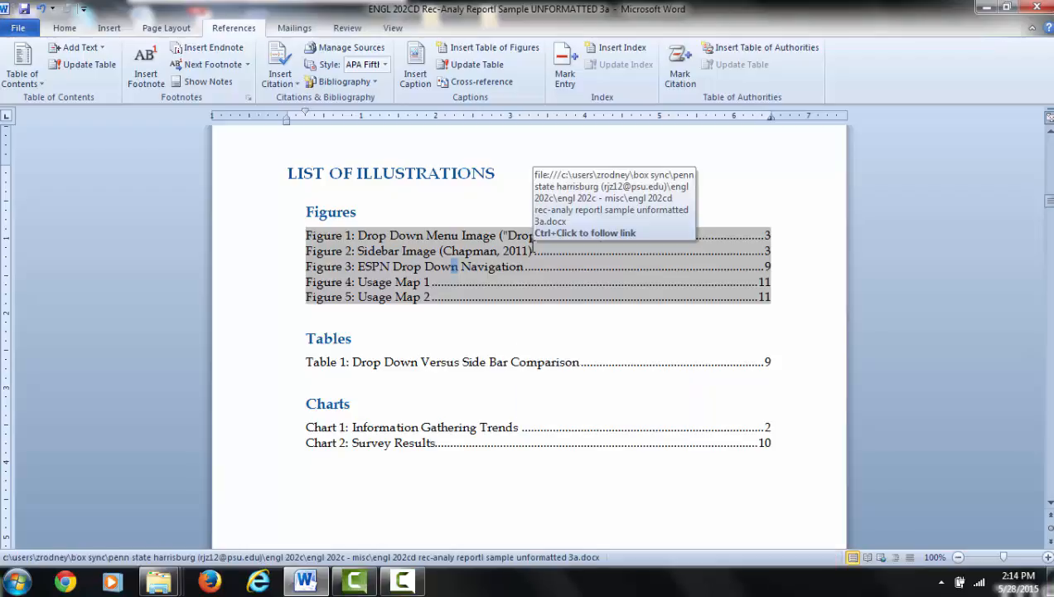
pyautogui.rightClick(533, 245)
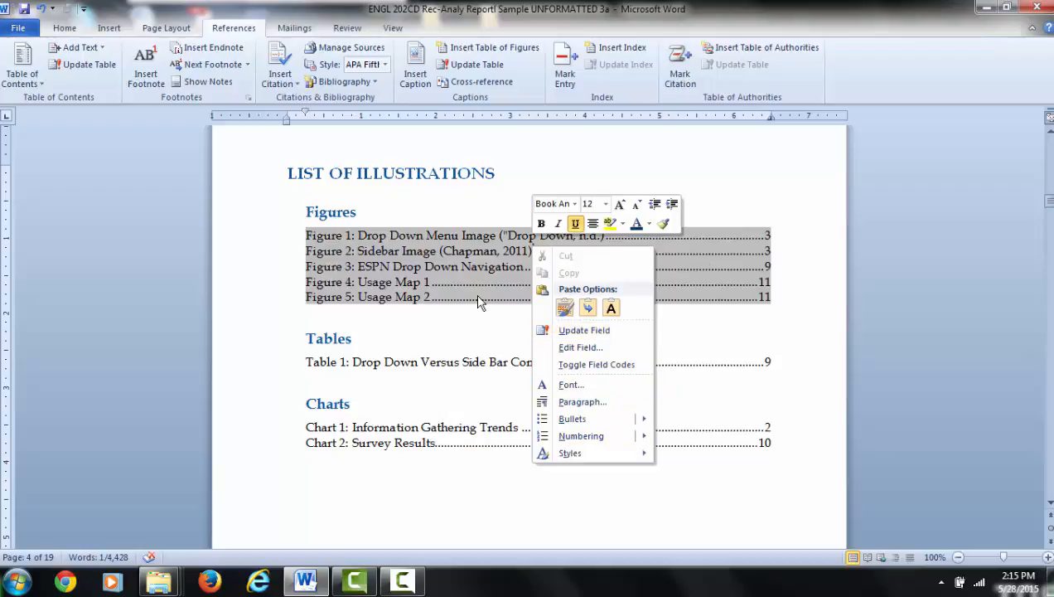
pyautogui.click(457, 326)
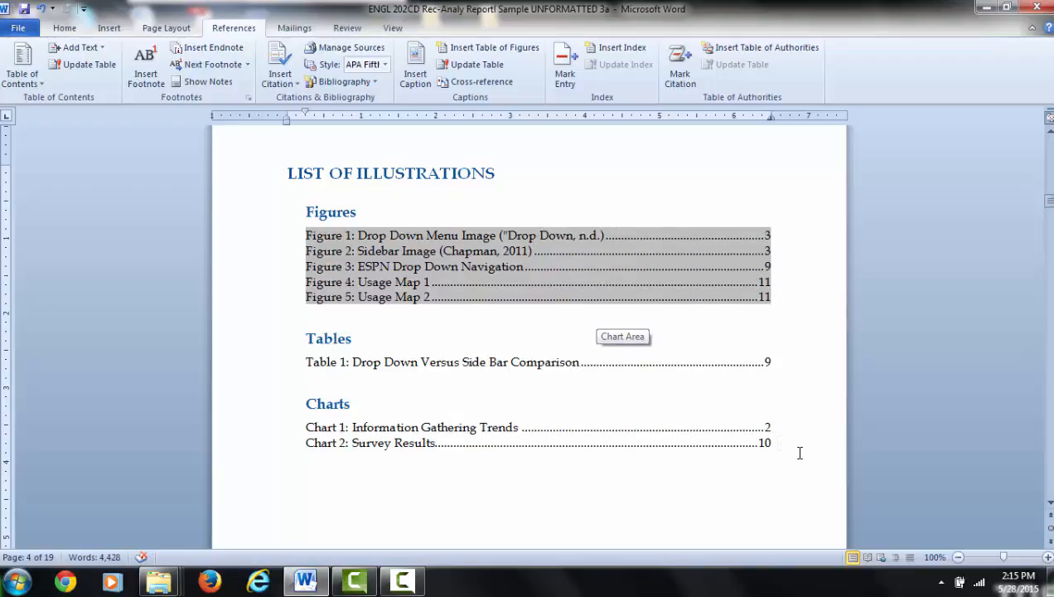
pyautogui.click(573, 411)
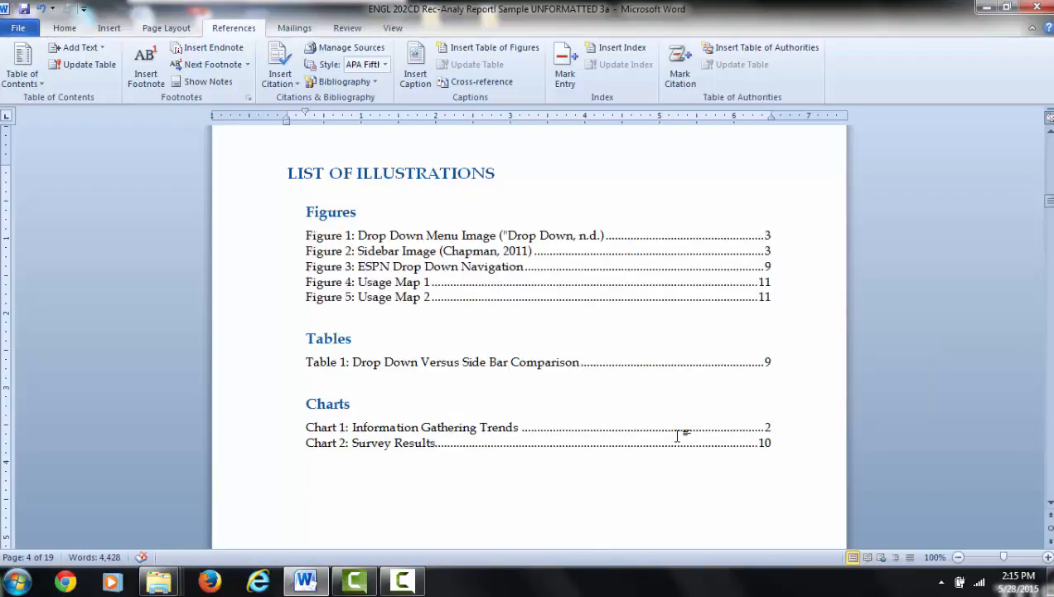
# Step: Review the table of contents entries and page numbers from the end of the table back to the report's title page
pyautogui.scroll(5, 681, 430)
pyautogui.scroll(7, 682, 429)
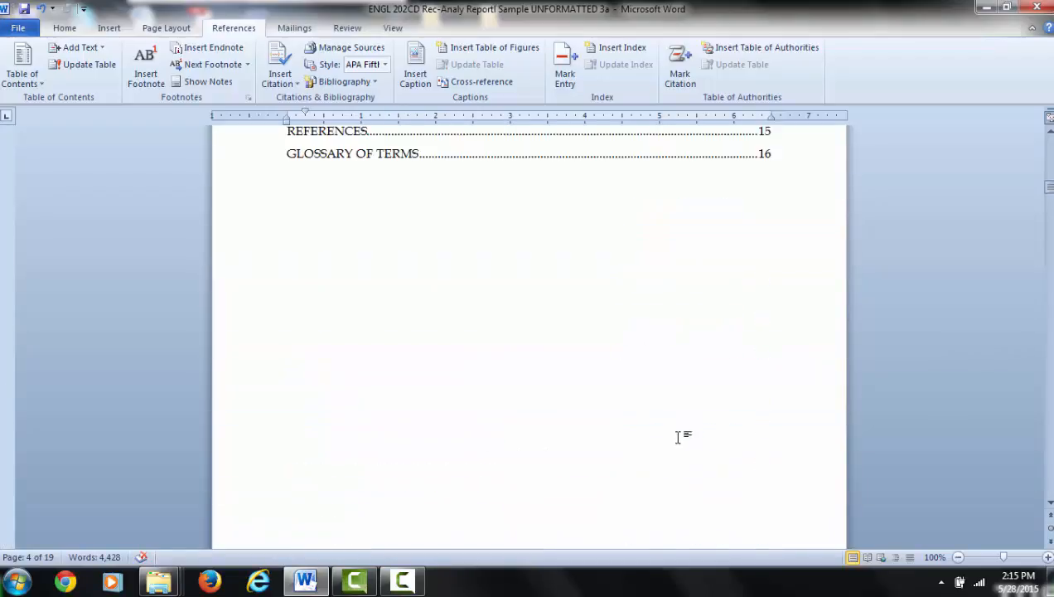
pyautogui.click(682, 422)
pyautogui.scroll(8, 696, 414)
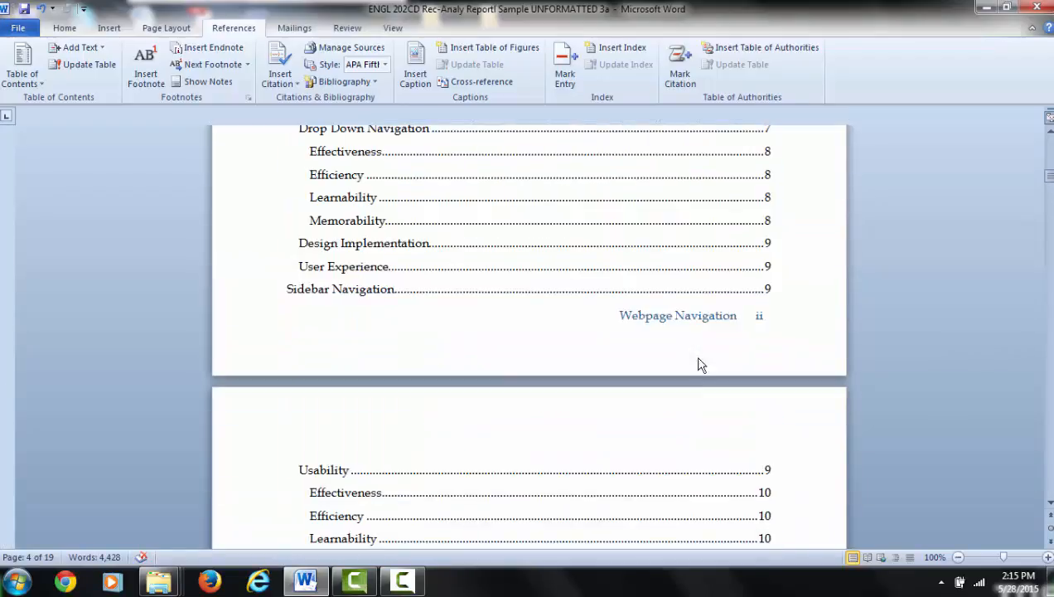
pyautogui.scroll(4, 664, 363)
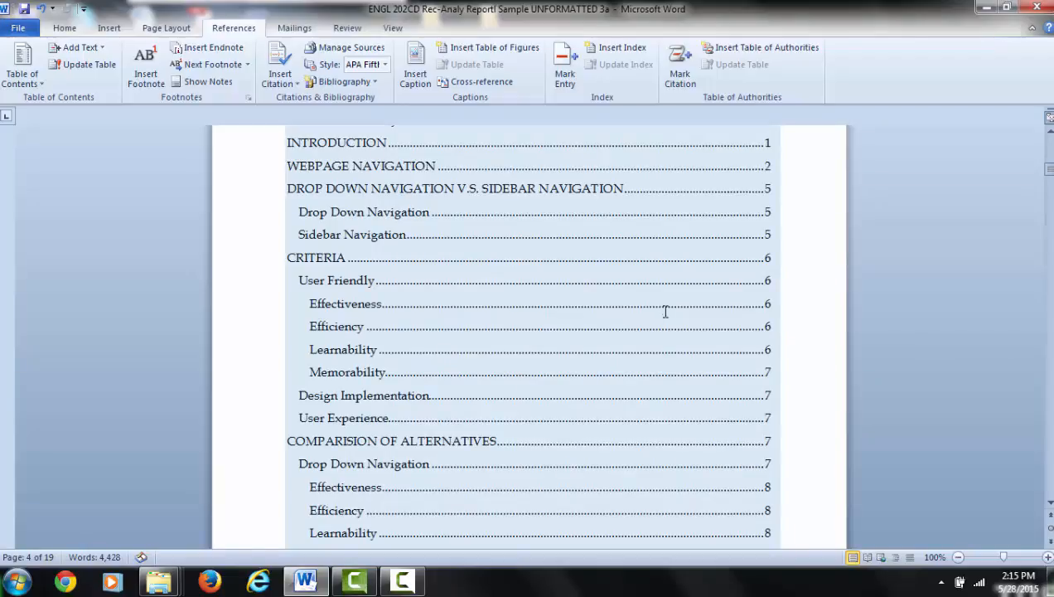
pyautogui.scroll(-10, 667, 303)
pyautogui.scroll(-3, 676, 295)
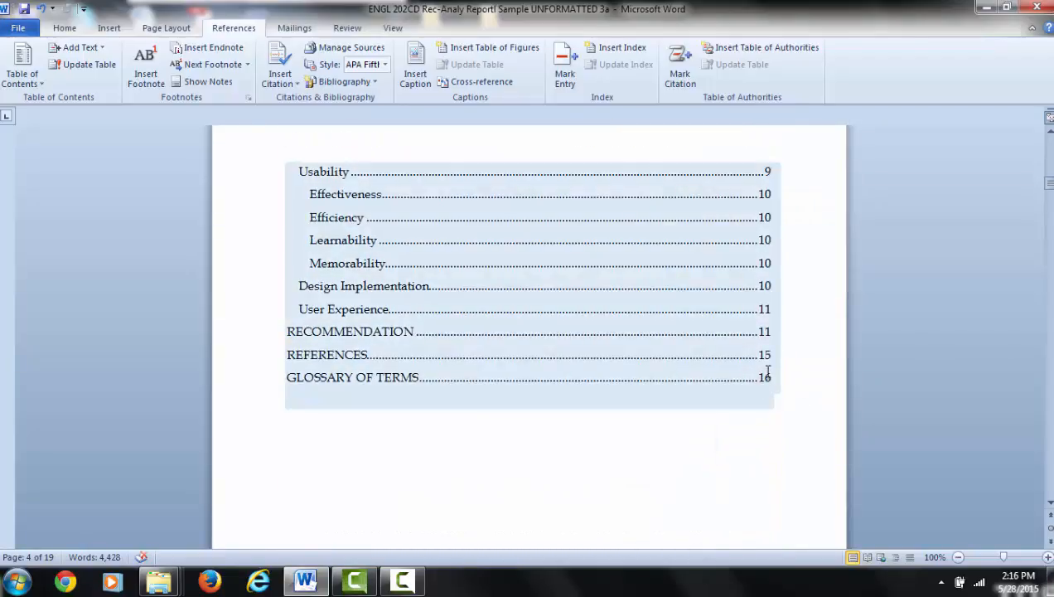
pyautogui.click(768, 436)
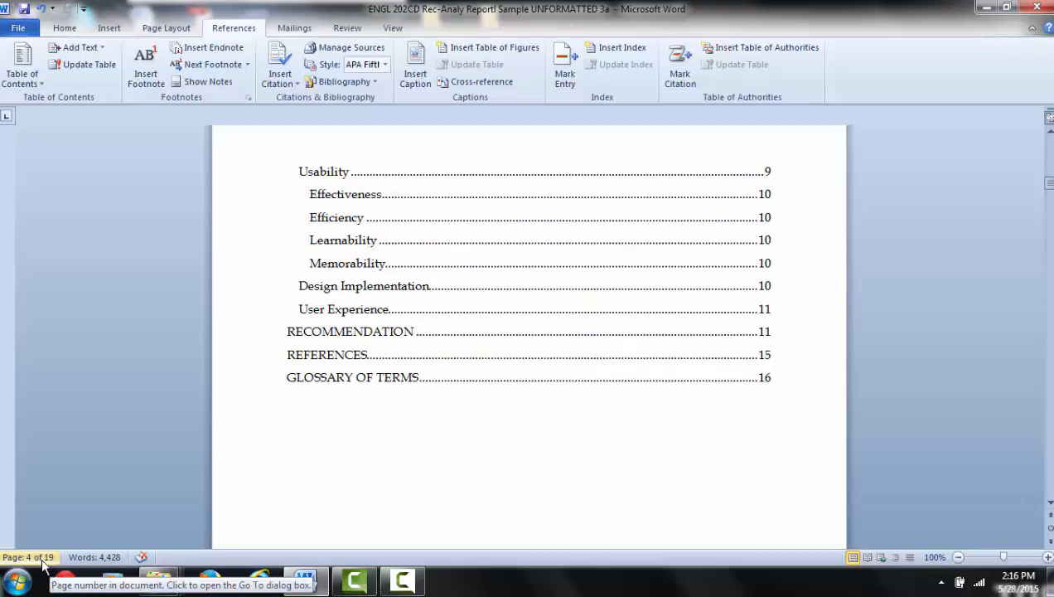
pyautogui.scroll(15, 690, 480)
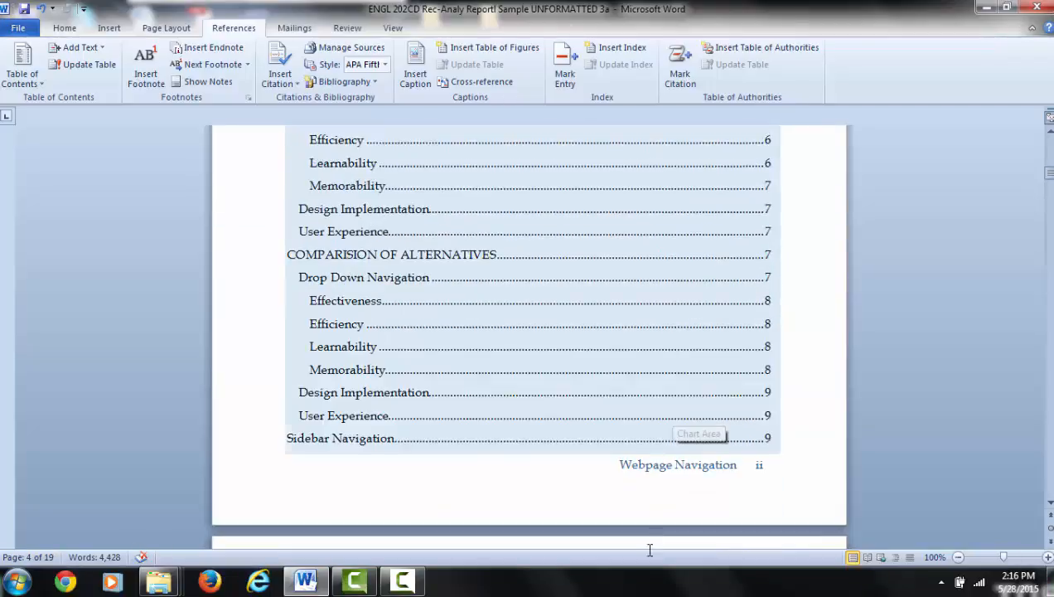
pyautogui.scroll(10, 706, 374)
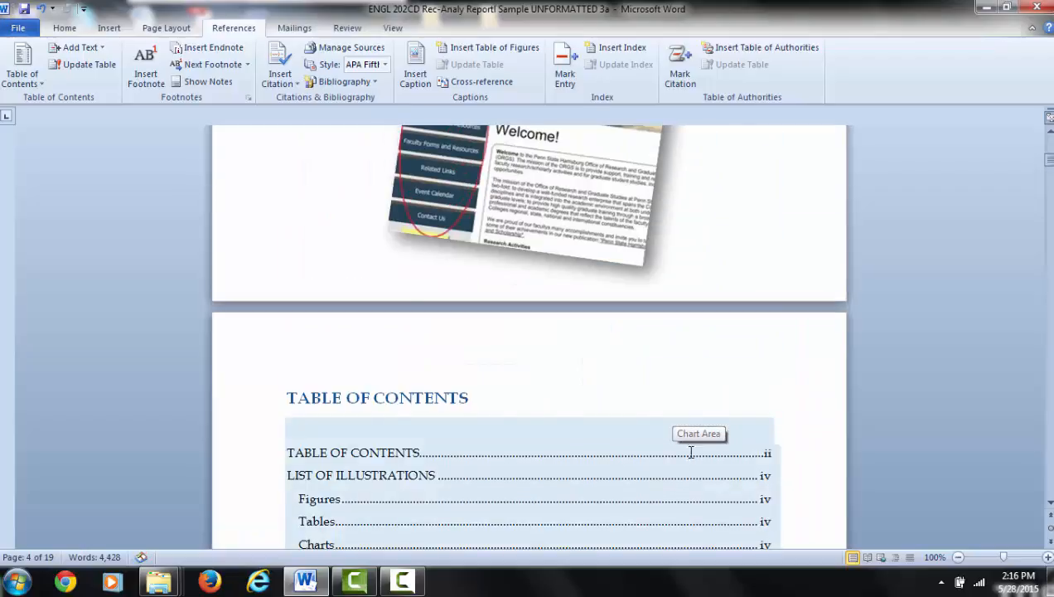
pyautogui.scroll(5, 690, 398)
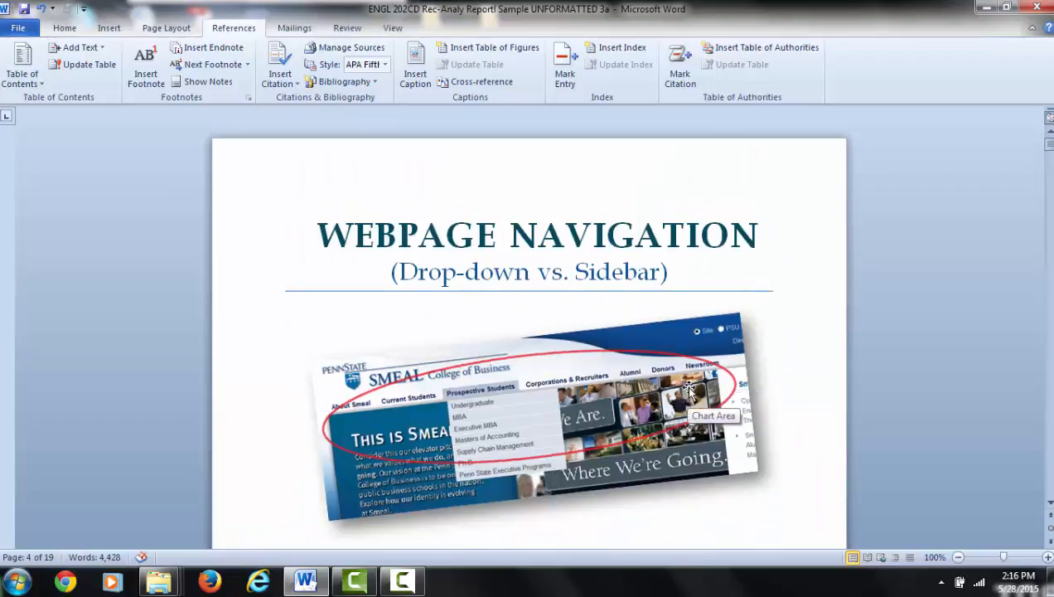
# Step: Update the entire table of contents, refreshing both its entries and page numbers
pyautogui.scroll(-15, 687, 411)
pyautogui.scroll(-3, 639, 356)
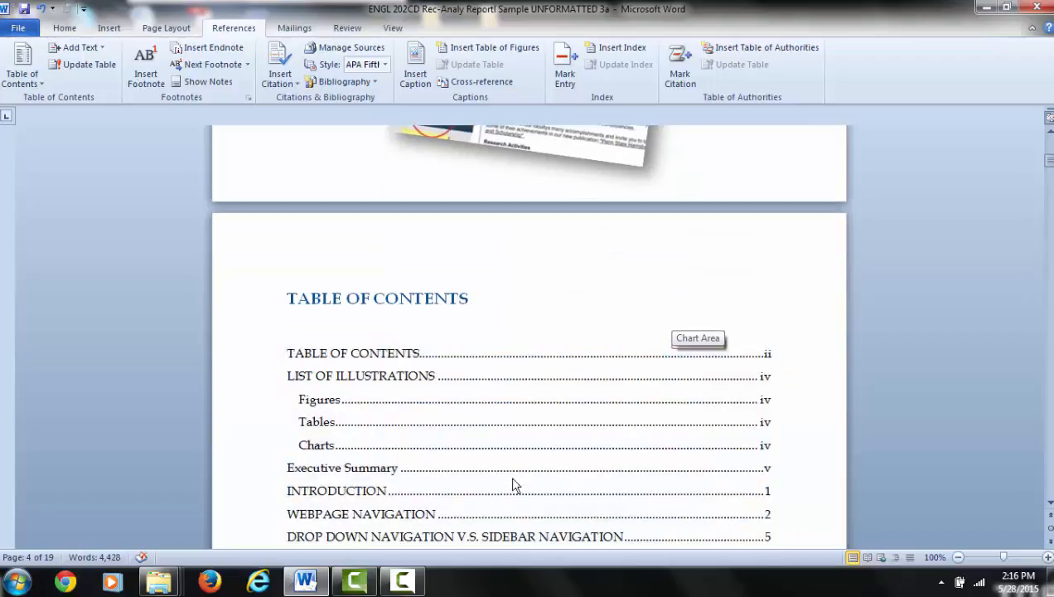
pyautogui.click(516, 424)
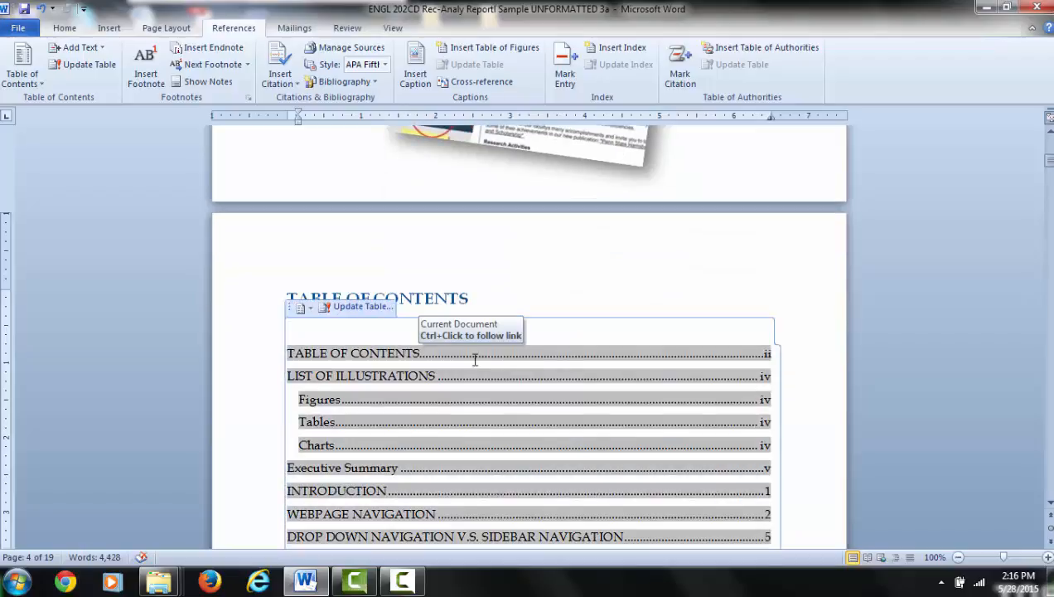
pyautogui.click(357, 307)
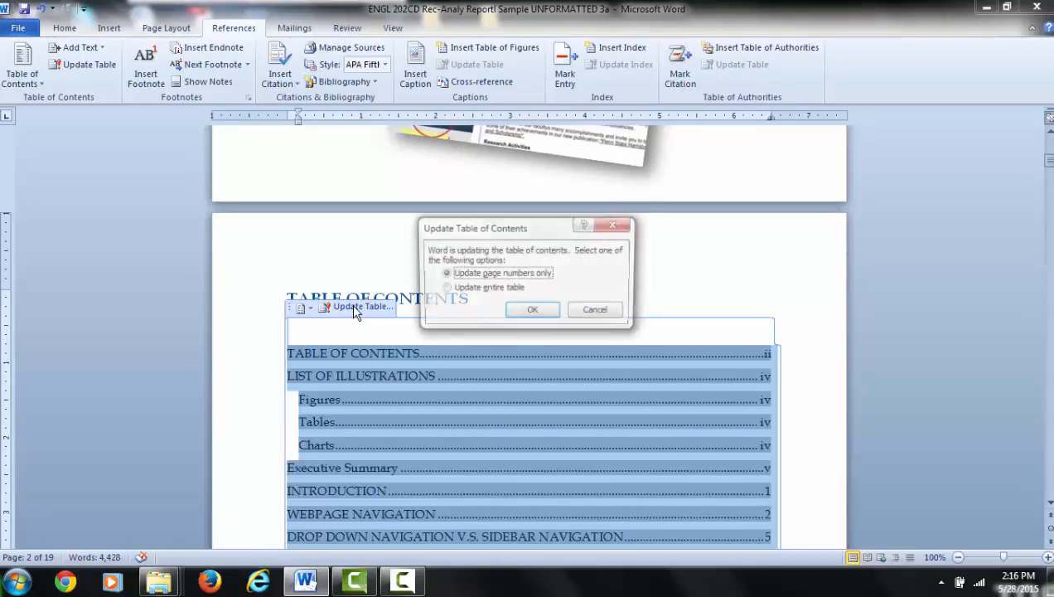
pyautogui.click(447, 290)
pyautogui.click(533, 312)
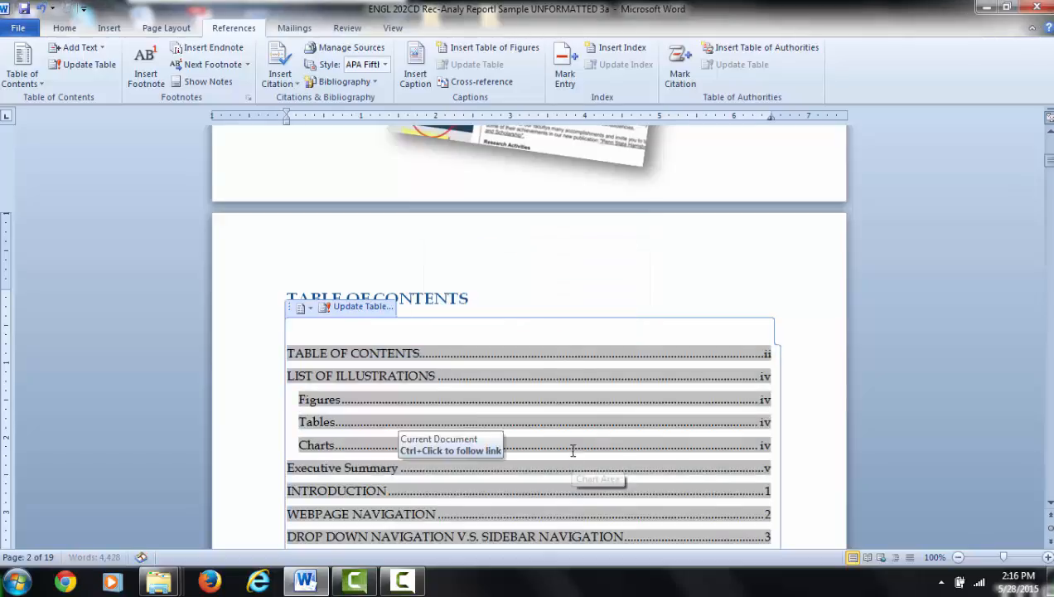
# Step: Check the page numbers throughout the updated table of contents, from the first entry to Glossary of Terms
pyautogui.scroll(-10, 572, 452)
pyautogui.scroll(-4, 597, 396)
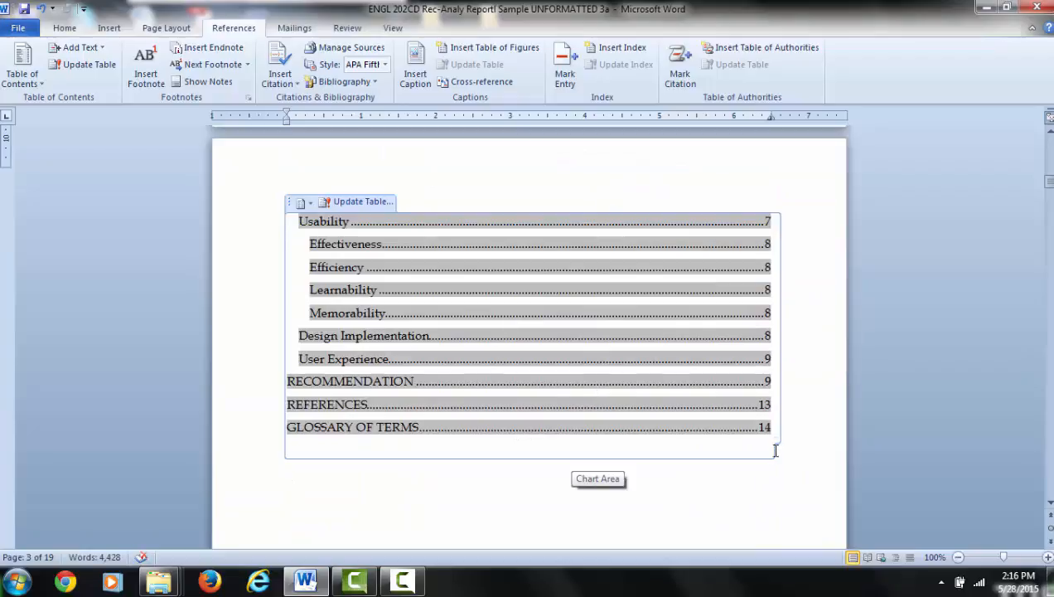
pyautogui.scroll(10, 775, 438)
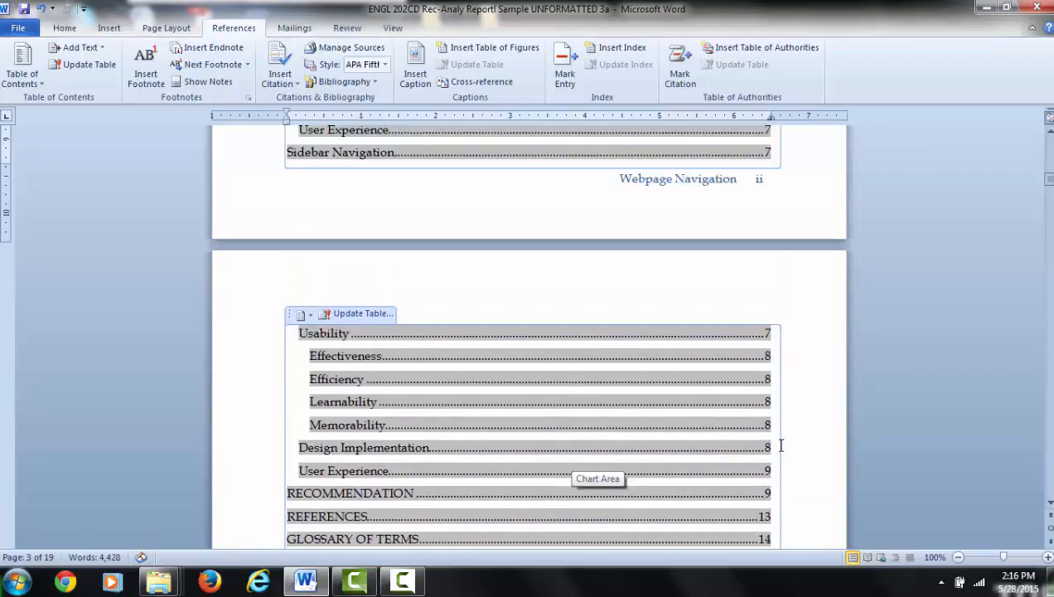
pyautogui.scroll(9, 781, 445)
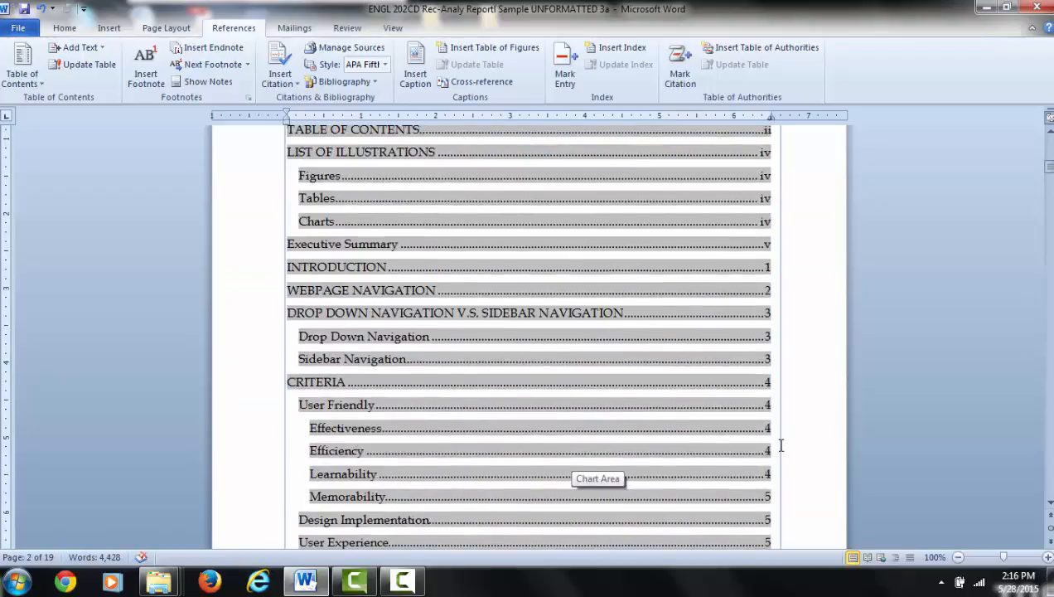
pyautogui.scroll(-10, 781, 445)
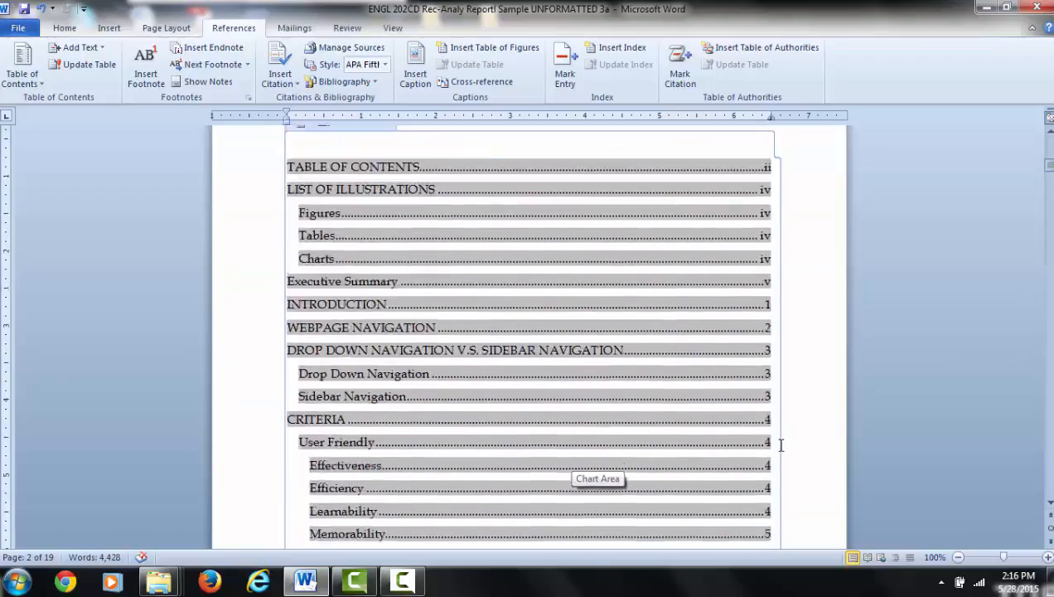
pyautogui.scroll(-8, 781, 445)
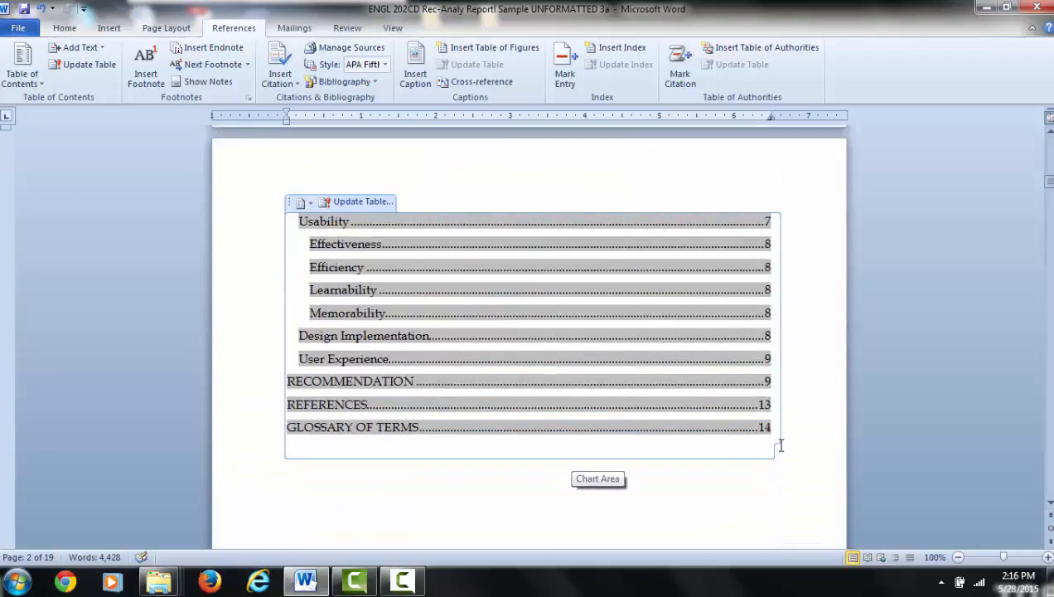
pyautogui.click(777, 518)
# Step: Examine the report pages and footers from the List of Illustrations through the Executive Summary and Introduction to the Webpage Navigation section
pyautogui.scroll(-3, 776, 518)
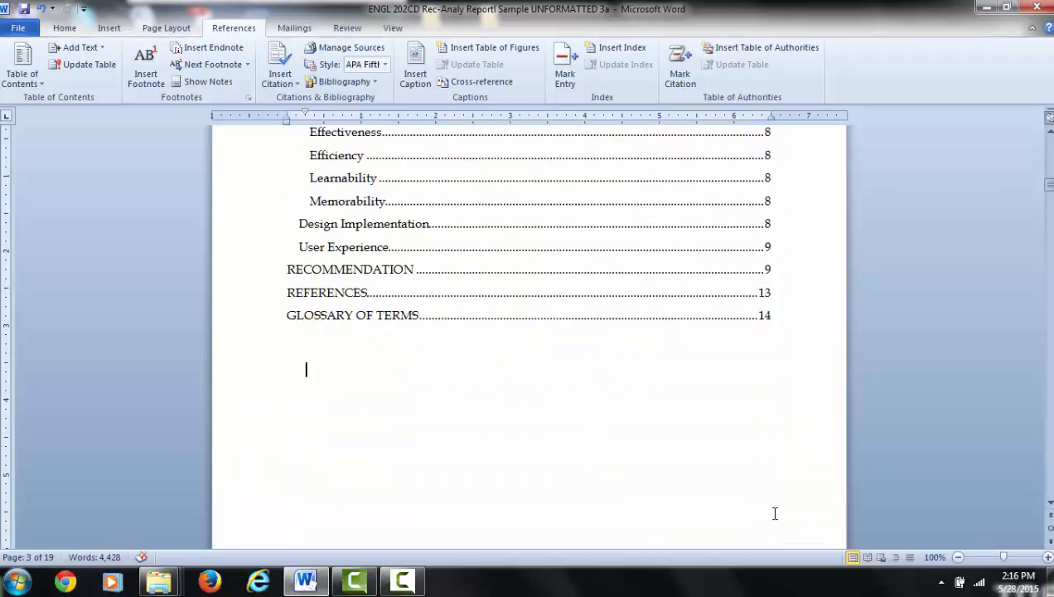
pyautogui.scroll(-10, 774, 512)
pyautogui.scroll(-10, 748, 508)
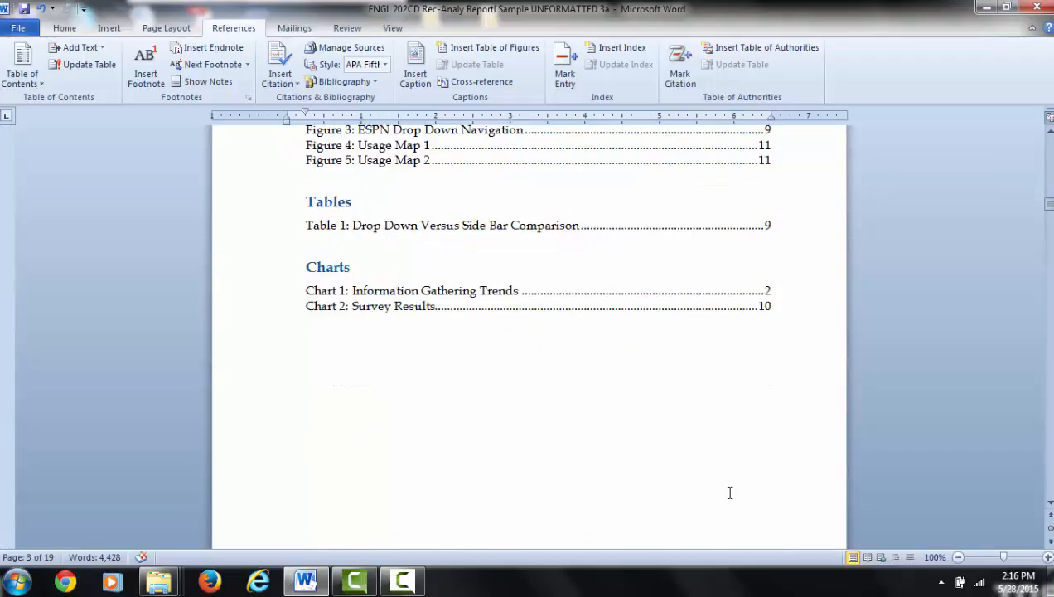
pyautogui.scroll(-10, 711, 481)
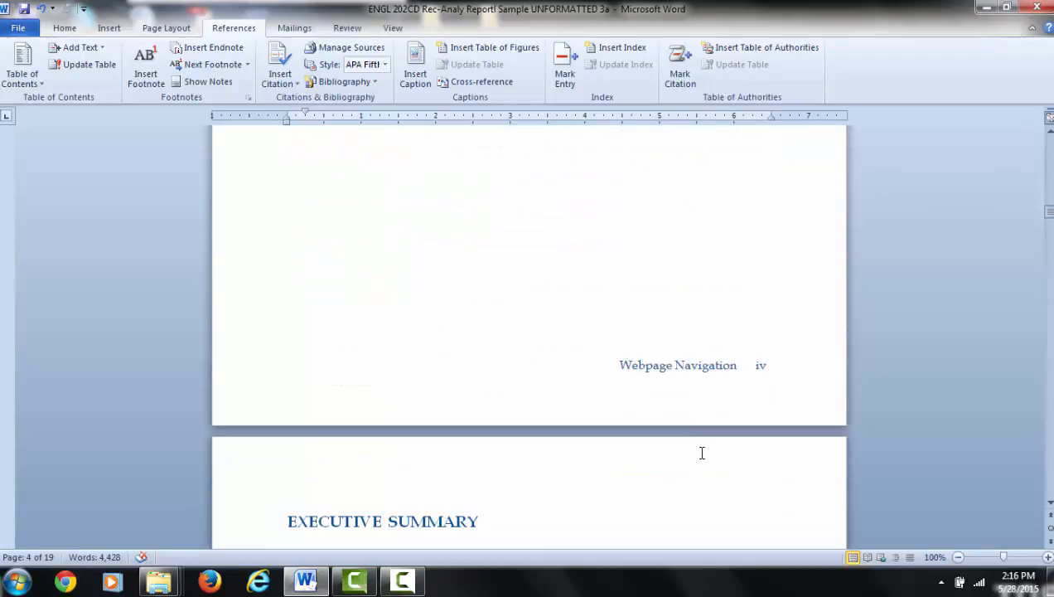
pyautogui.scroll(-7, 602, 527)
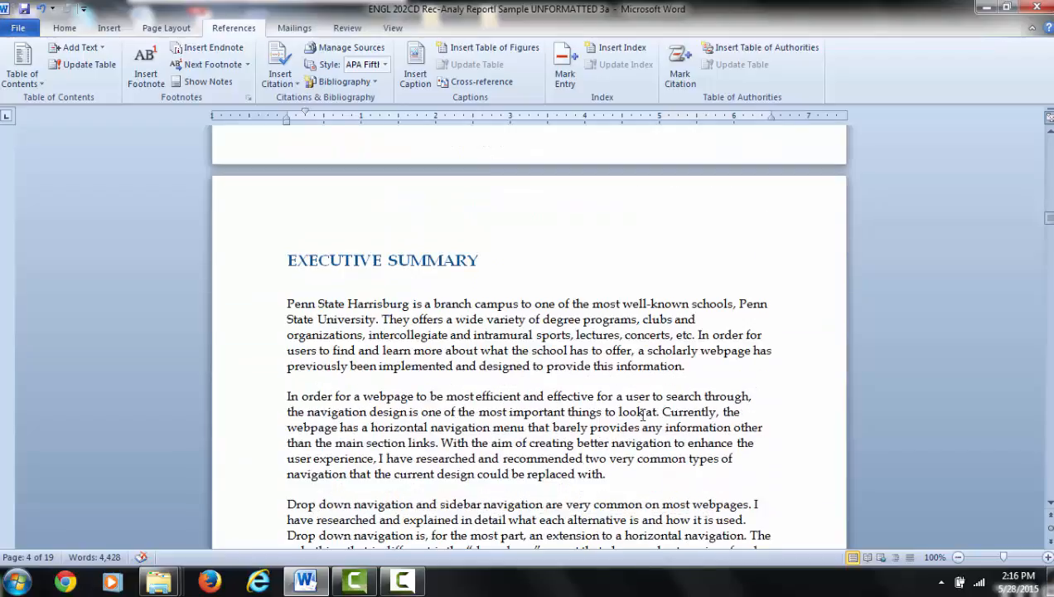
pyautogui.scroll(-10, 602, 527)
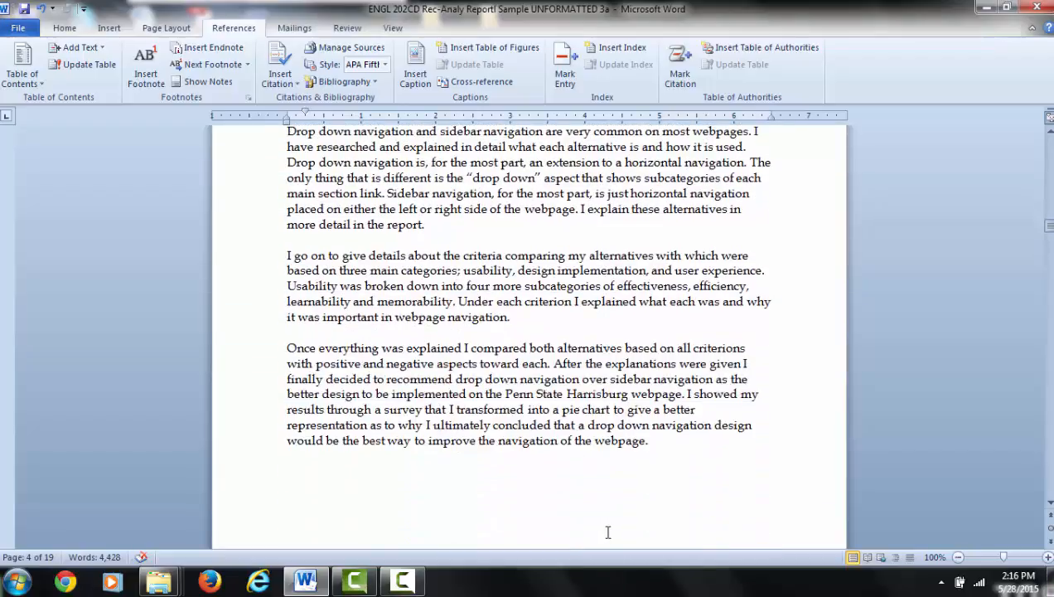
pyautogui.scroll(-7, 605, 537)
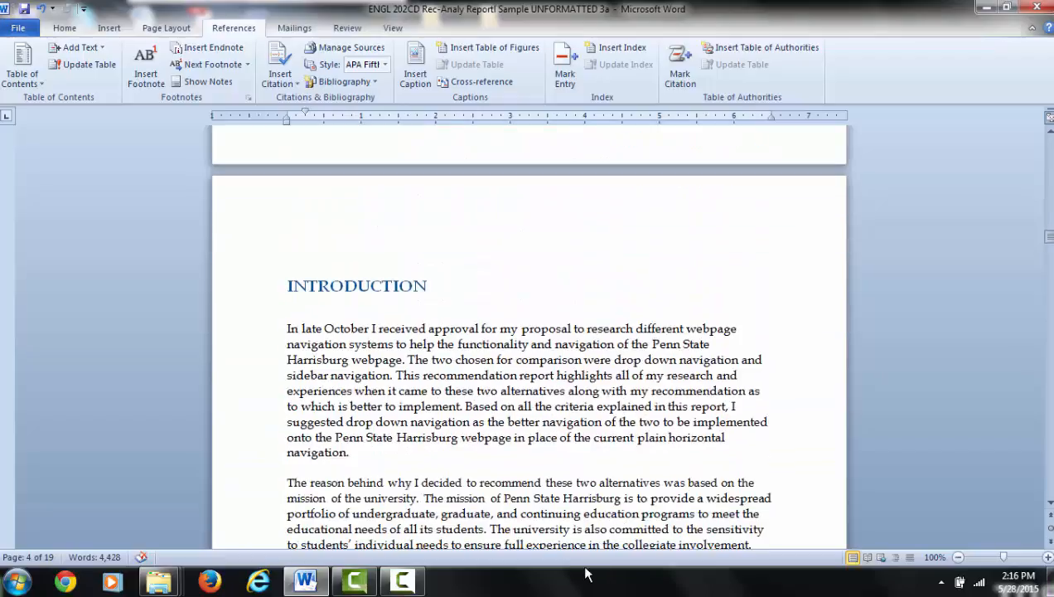
pyautogui.scroll(-9, 617, 514)
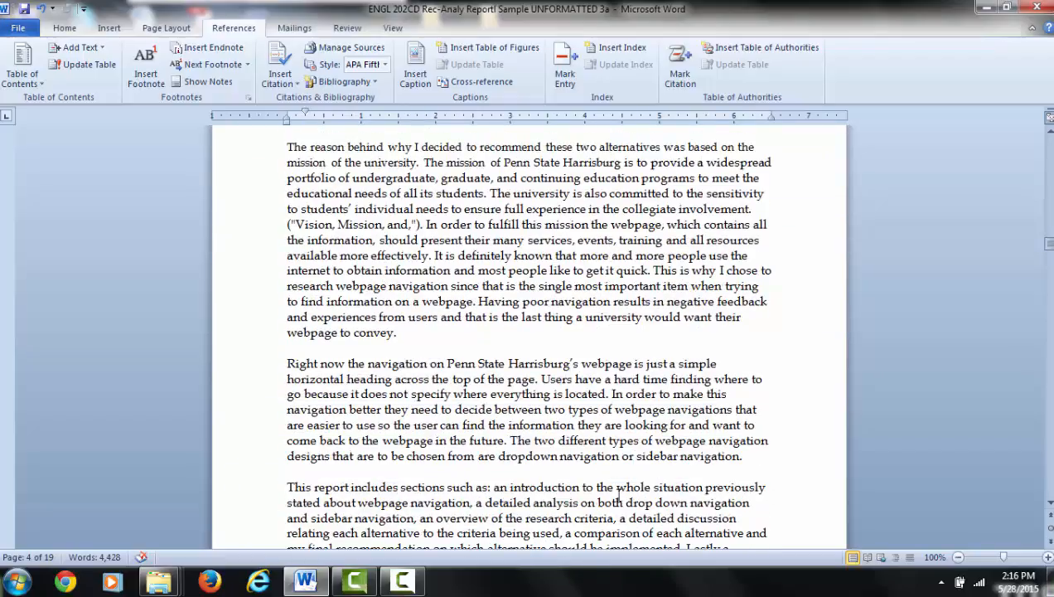
pyautogui.scroll(-4, 644, 497)
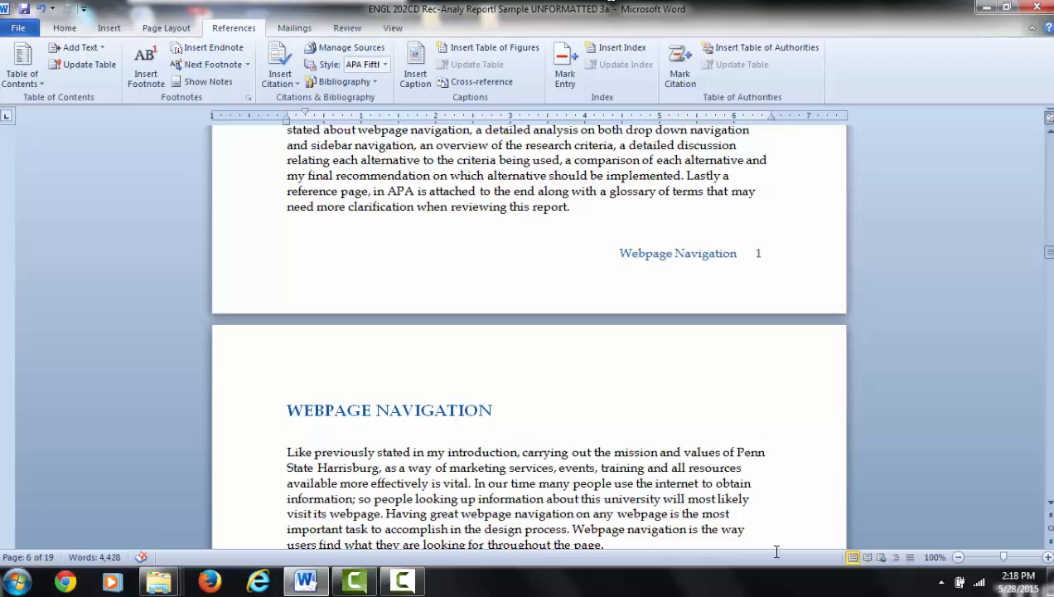
# Step: Return to the List of Illustrations and examine the entries under the Figures, Tables and Charts headings
pyautogui.scroll(10, 692, 526)
pyautogui.scroll(3, 684, 475)
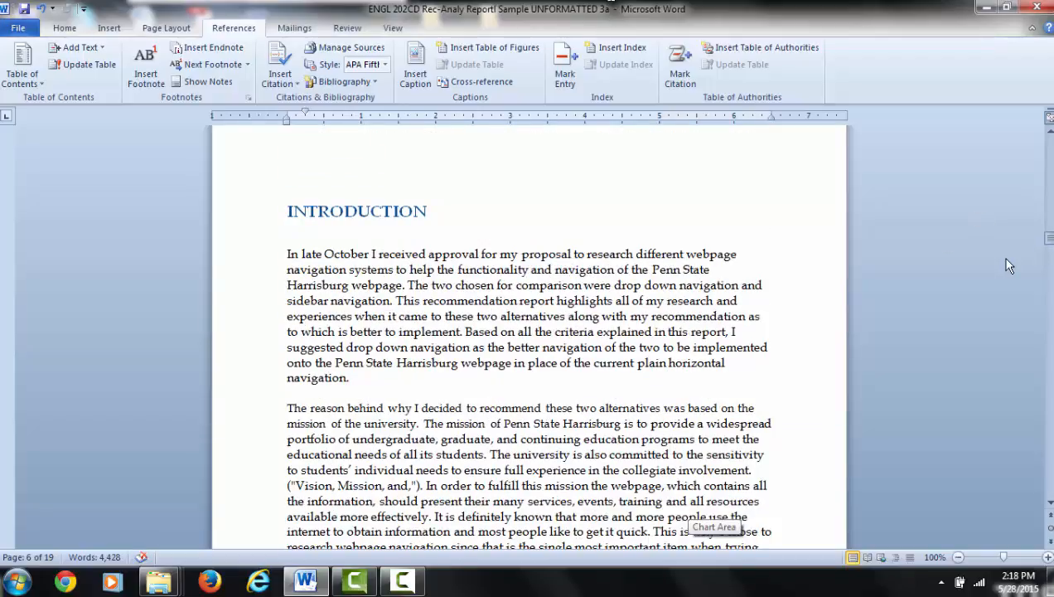
pyautogui.moveTo(1049, 245); pyautogui.dragTo(1040, 209)
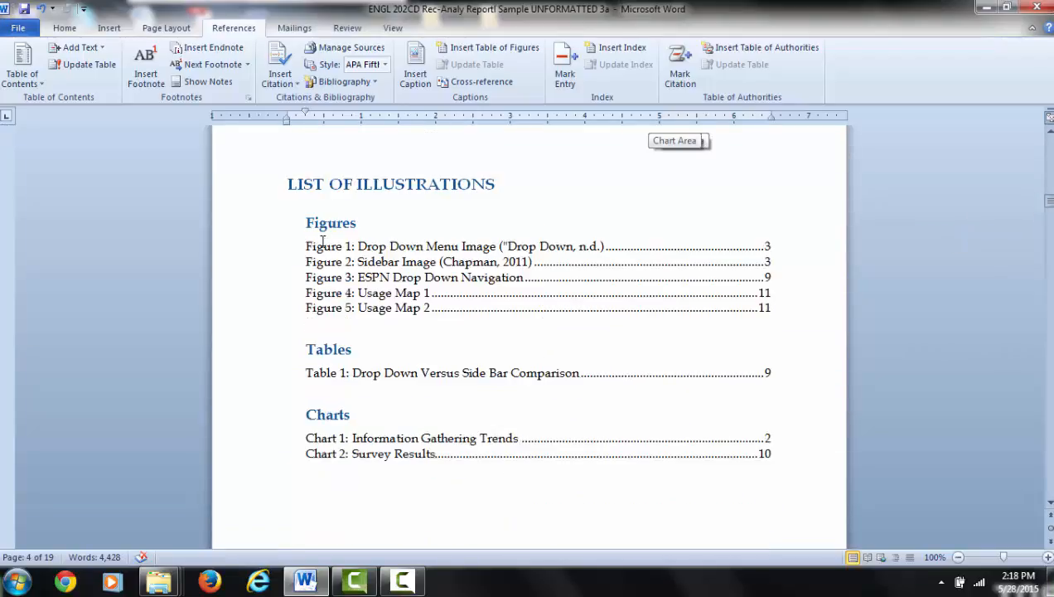
pyautogui.moveTo(306, 245); pyautogui.dragTo(349, 331)
pyautogui.click(349, 331)
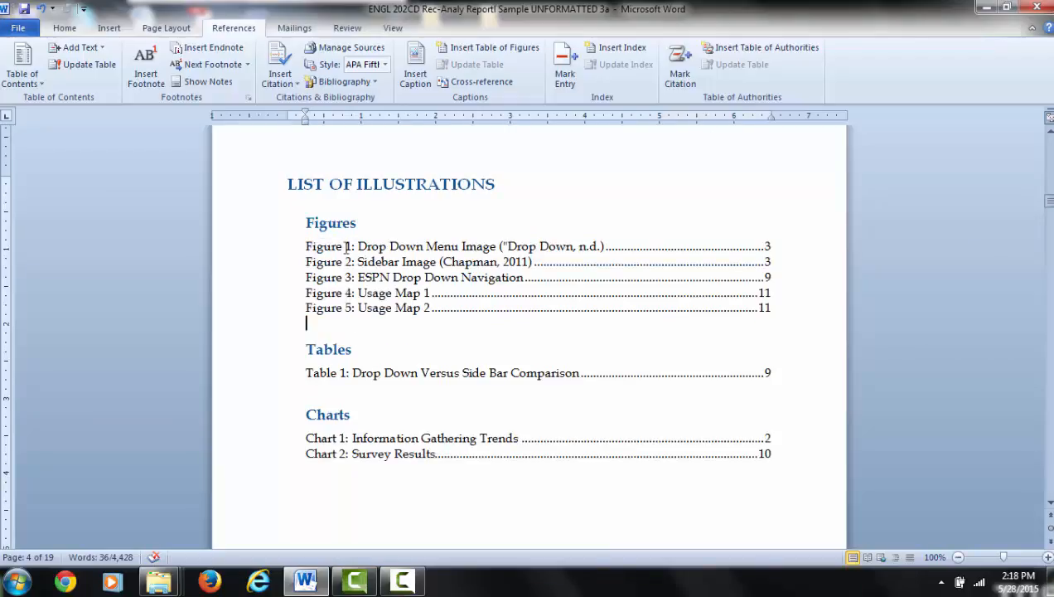
pyautogui.moveTo(303, 373); pyautogui.dragTo(353, 374)
pyautogui.click(356, 408)
pyautogui.moveTo(292, 434); pyautogui.dragTo(343, 484)
pyautogui.click(342, 482)
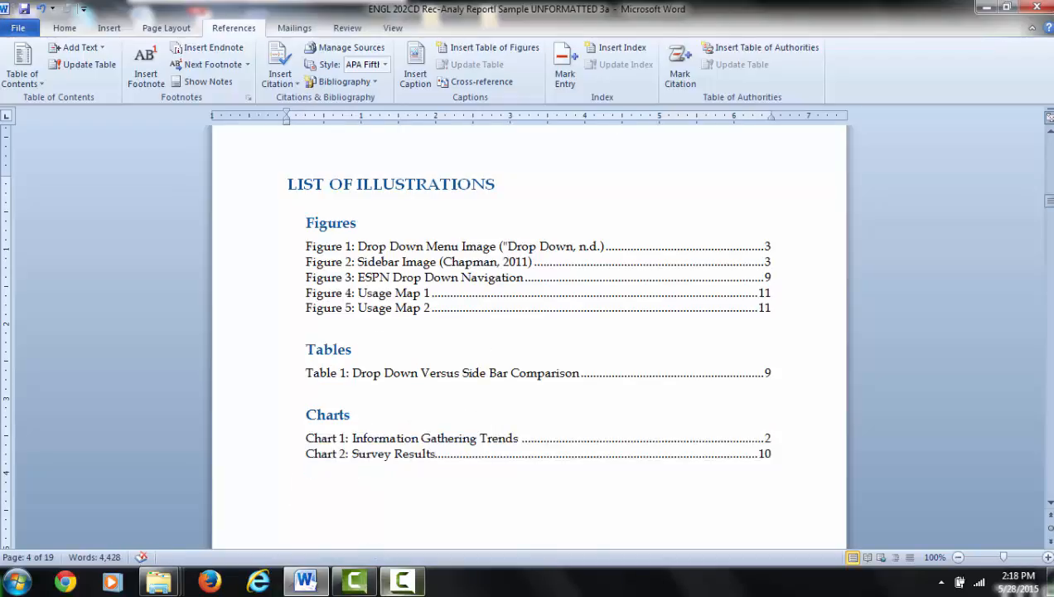
pyautogui.moveTo(402, 580)
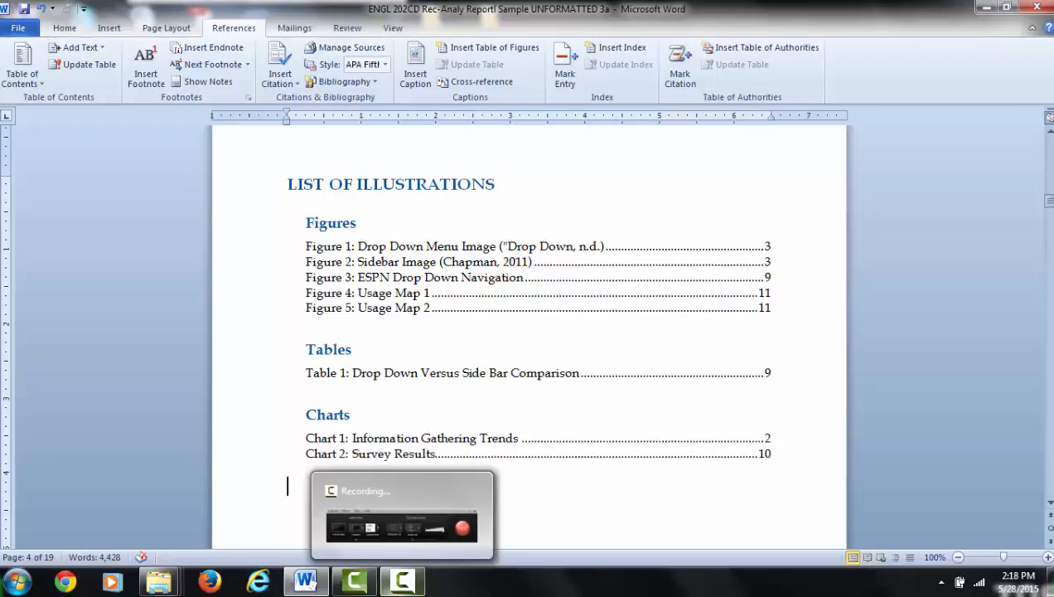